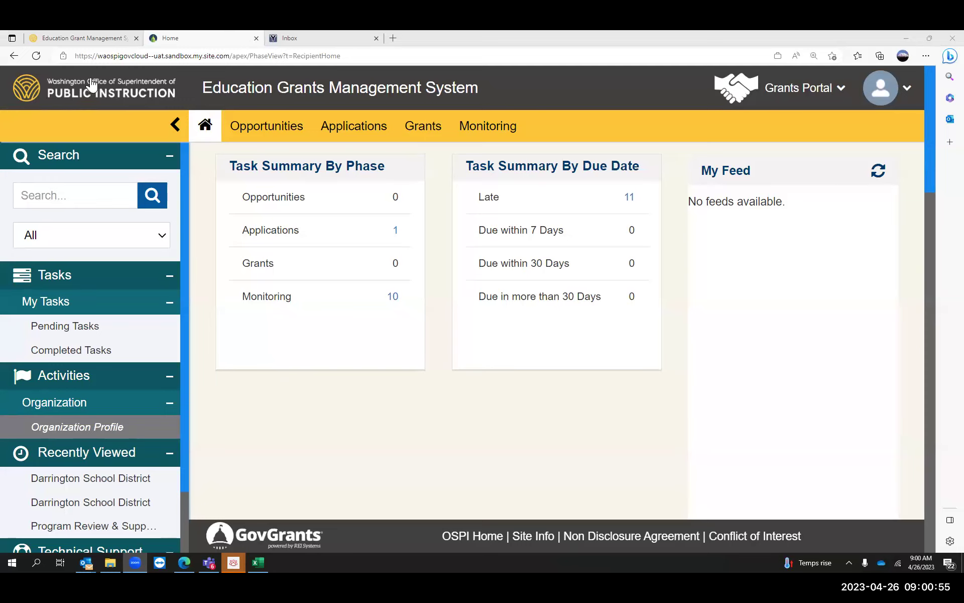
pyautogui.click(79, 39)
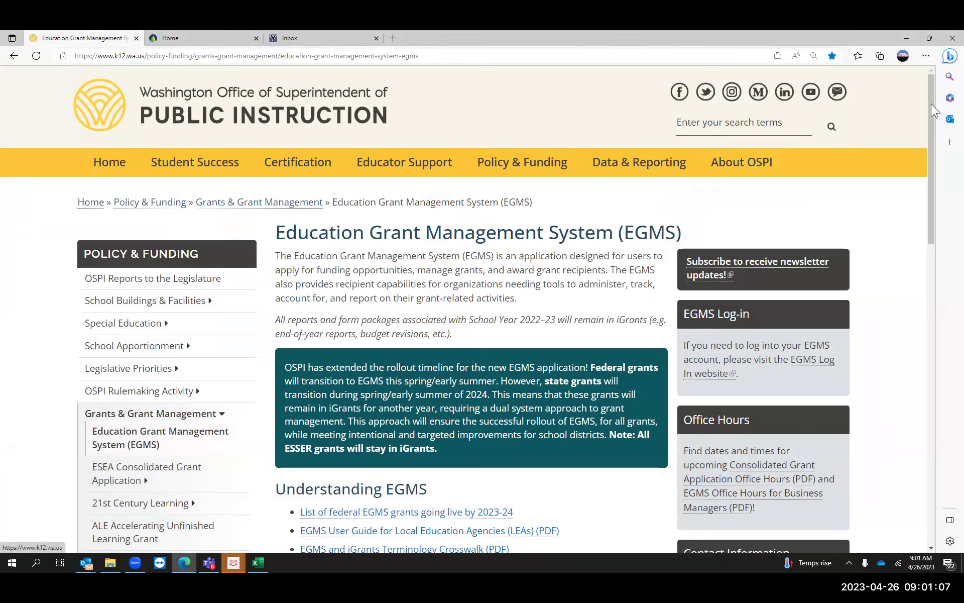
pyautogui.moveTo(931, 108); pyautogui.dragTo(932, 194)
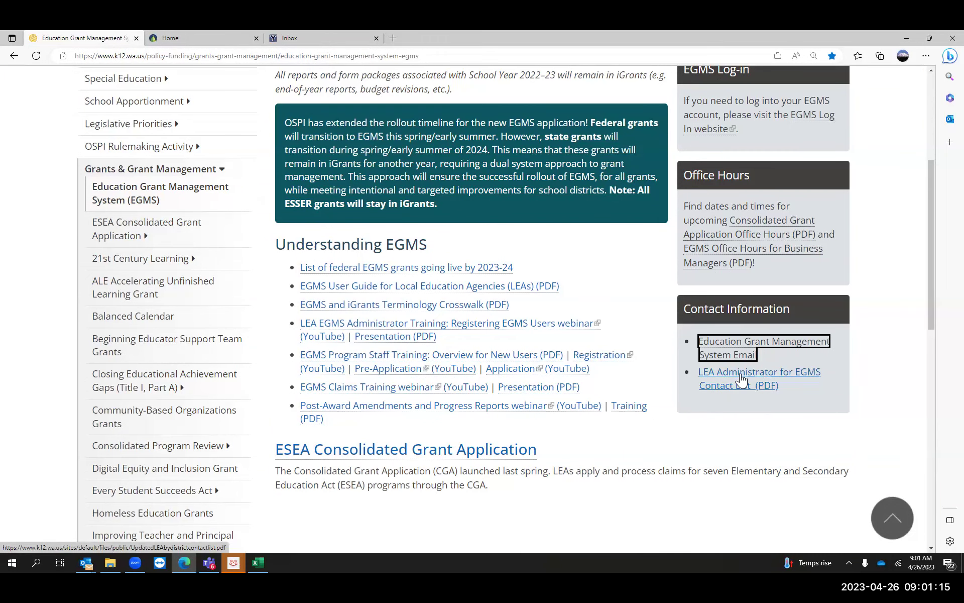
pyautogui.click(198, 41)
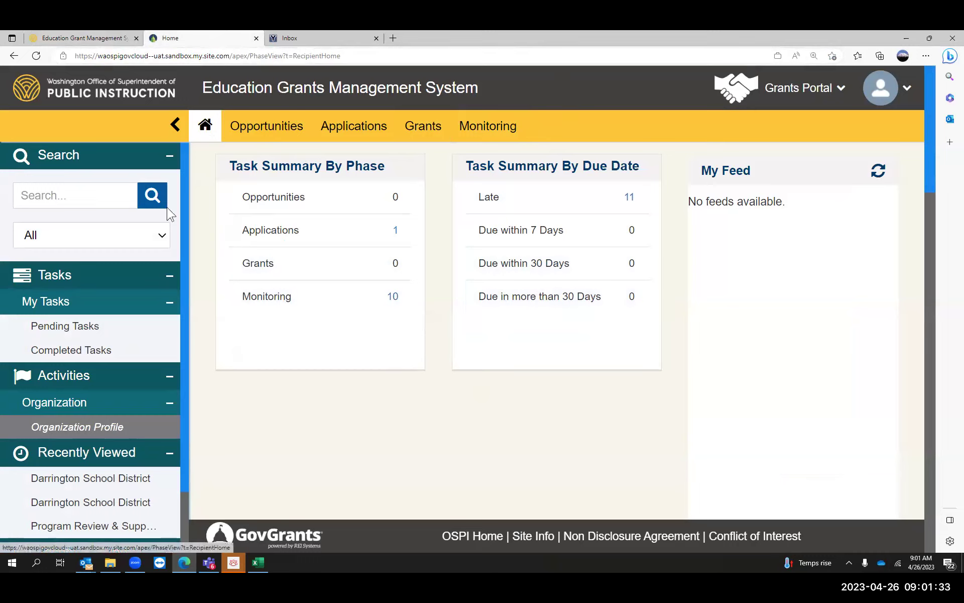
# - Collapse and re-expand the Activities links, then open Darrington School District's Organization Profile
pyautogui.click(171, 380)
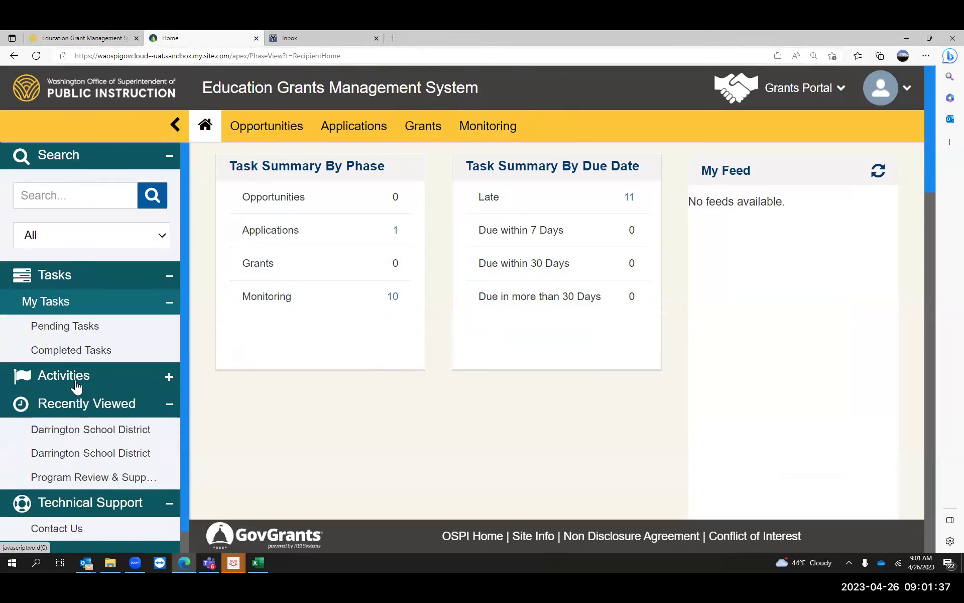
pyautogui.click(170, 381)
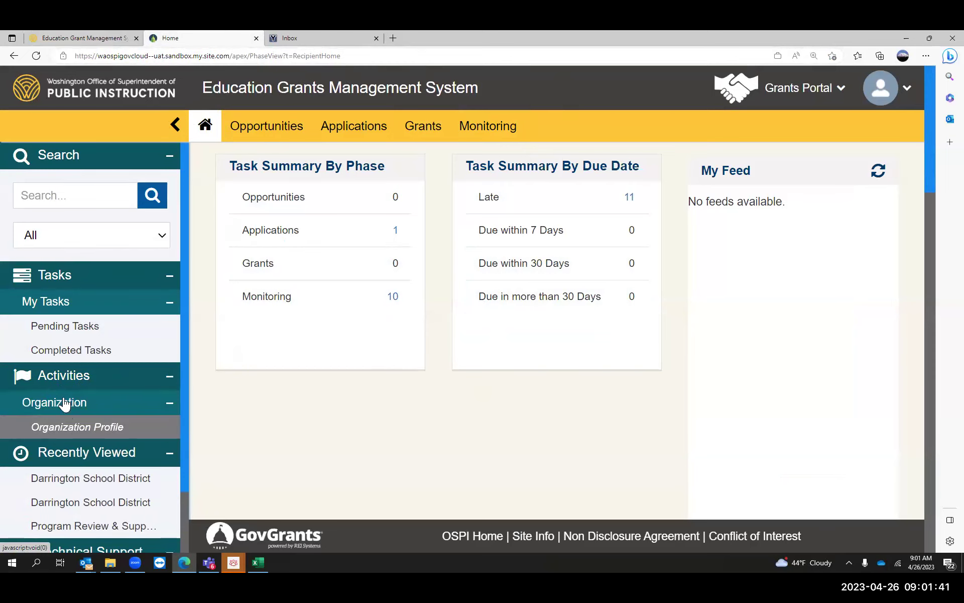
pyautogui.click(80, 427)
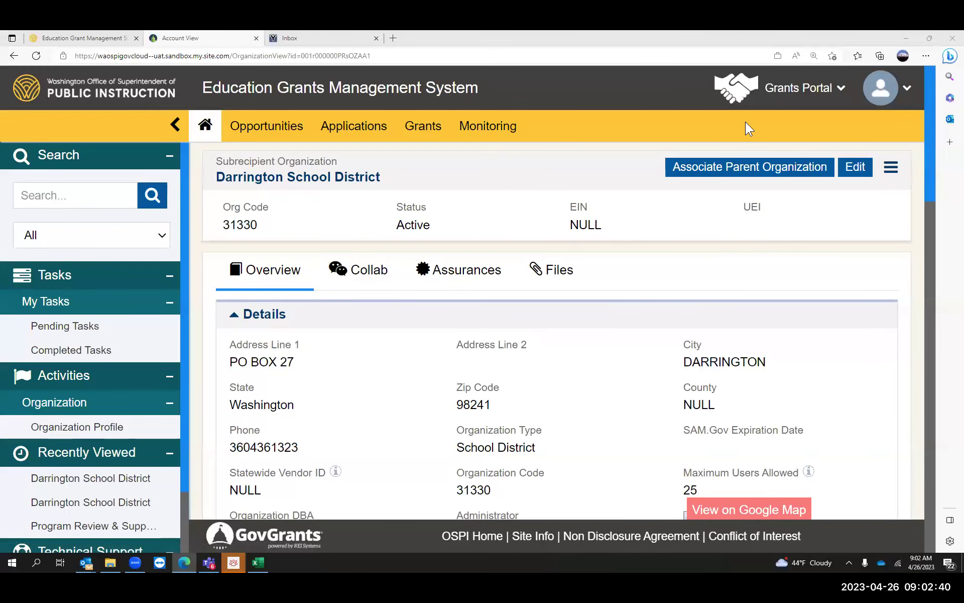
# - Check the OSPI page, then scroll past Details and Additional Addresses to the Contacts table
pyautogui.moveTo(929, 89); pyautogui.dragTo(930, 124)
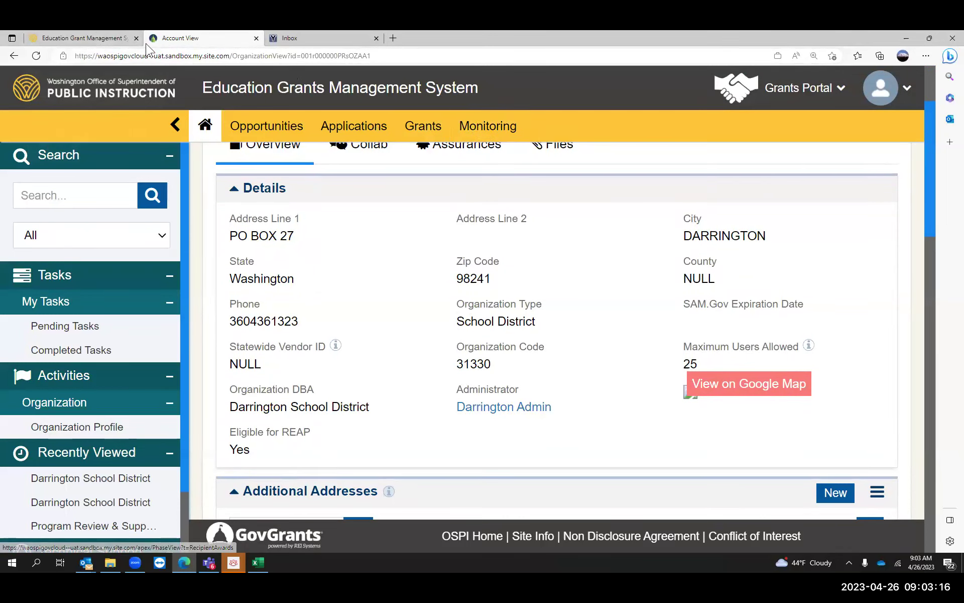
pyautogui.click(81, 37)
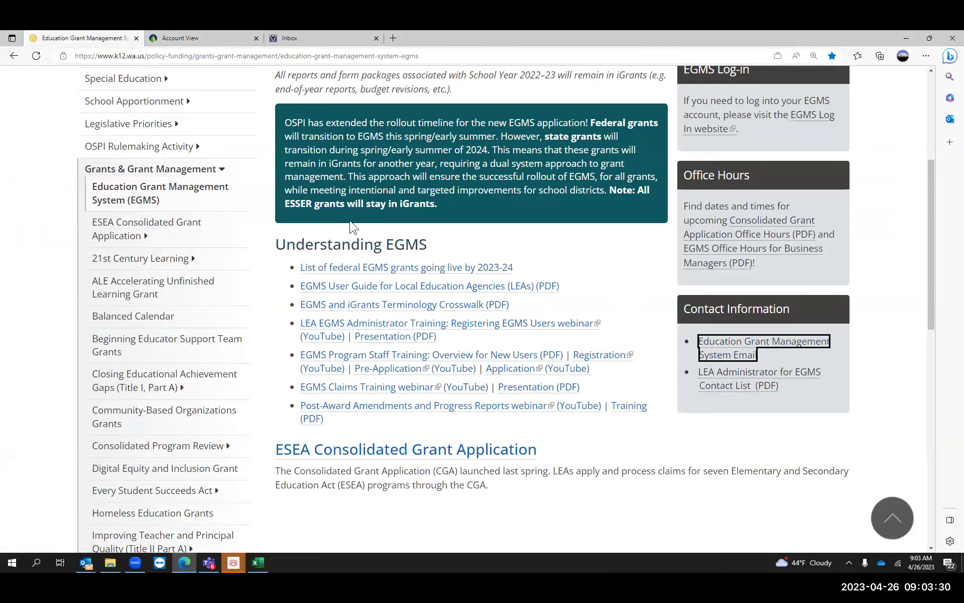
pyautogui.click(204, 40)
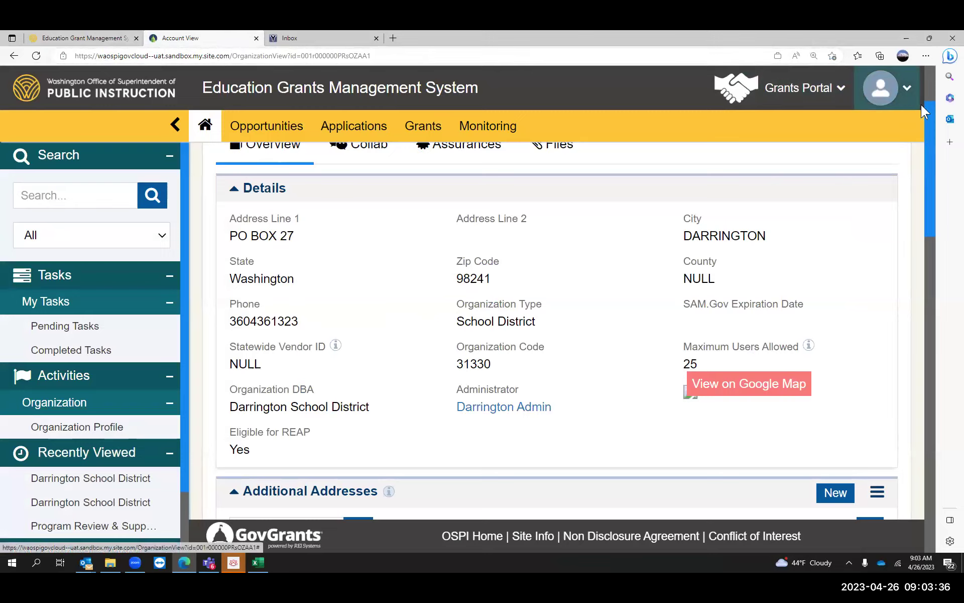
pyautogui.moveTo(929, 109); pyautogui.dragTo(931, 131)
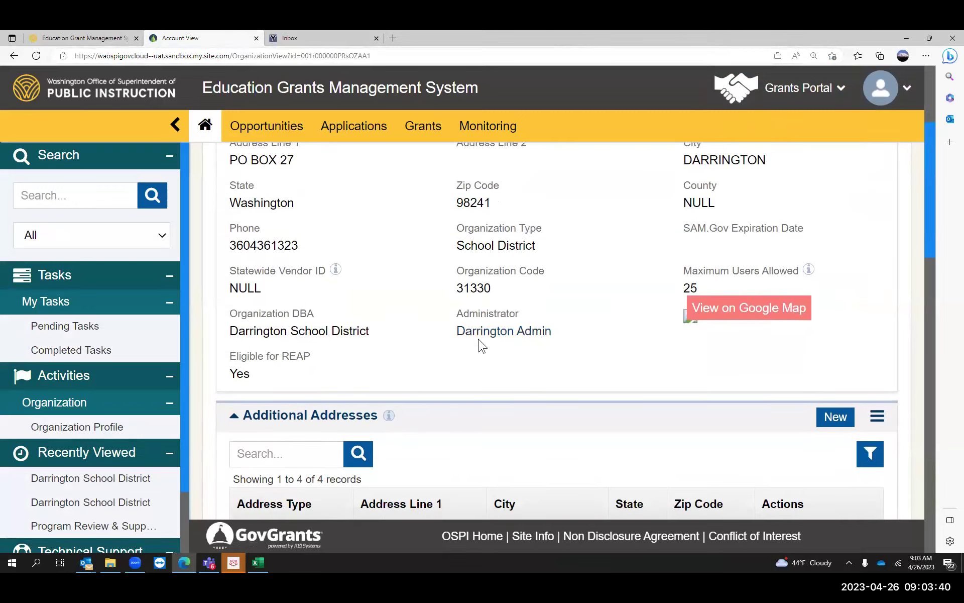
pyautogui.scroll(-8, 933, 136)
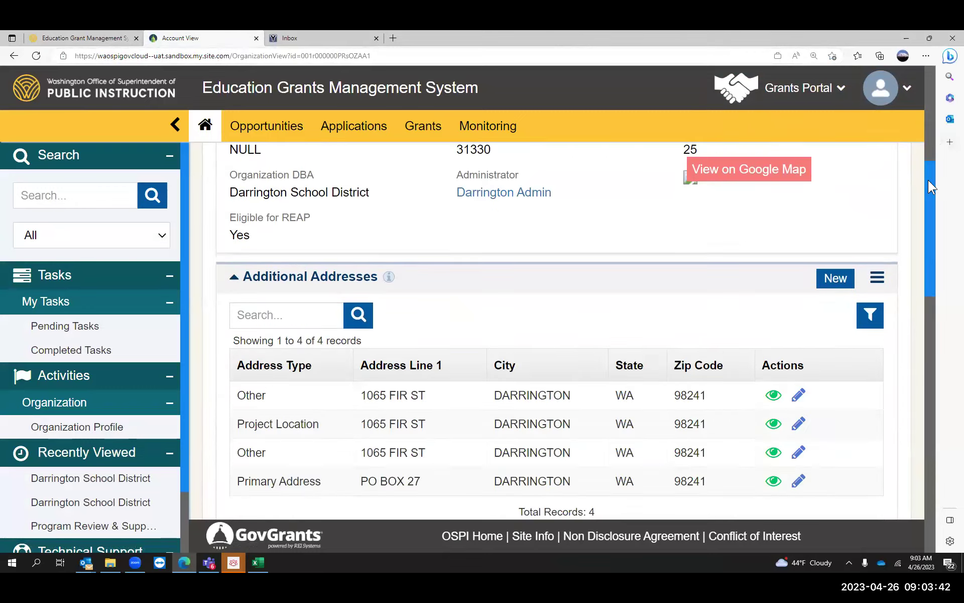
pyautogui.scroll(-2, 932, 198)
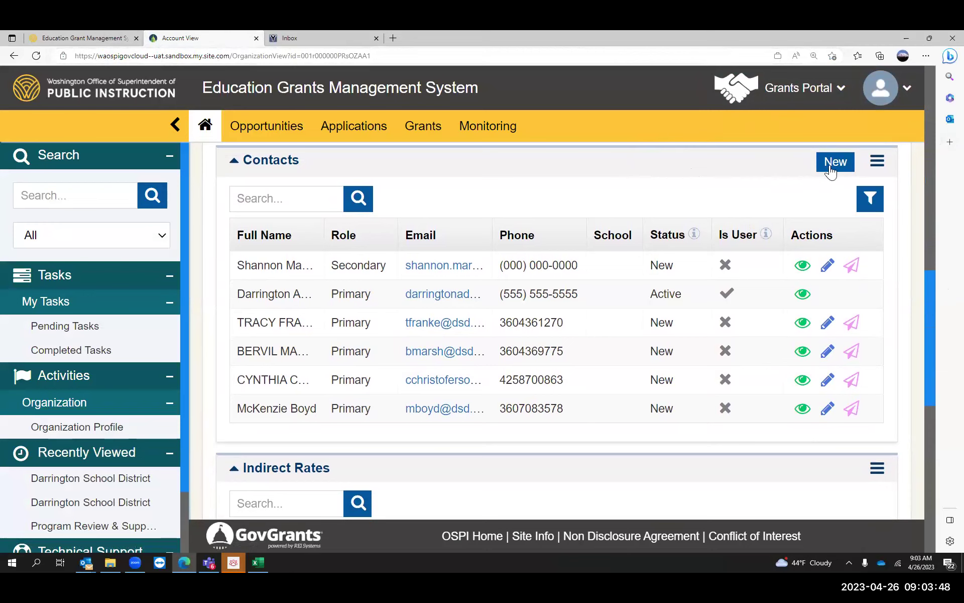
# - Start a new contact and enter its first name, last name, phone number and saved e-mail
pyautogui.click(835, 162)
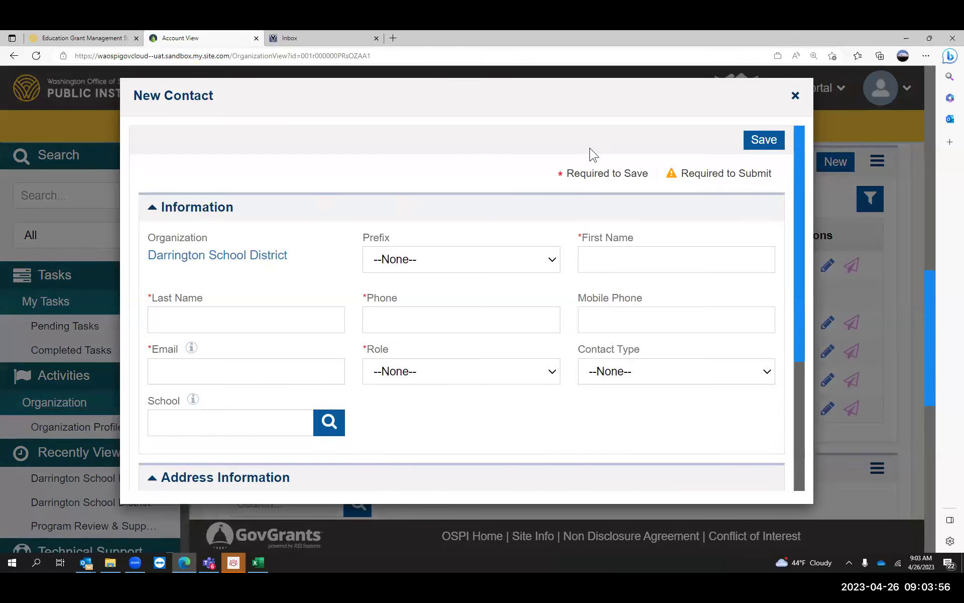
pyautogui.click(637, 261)
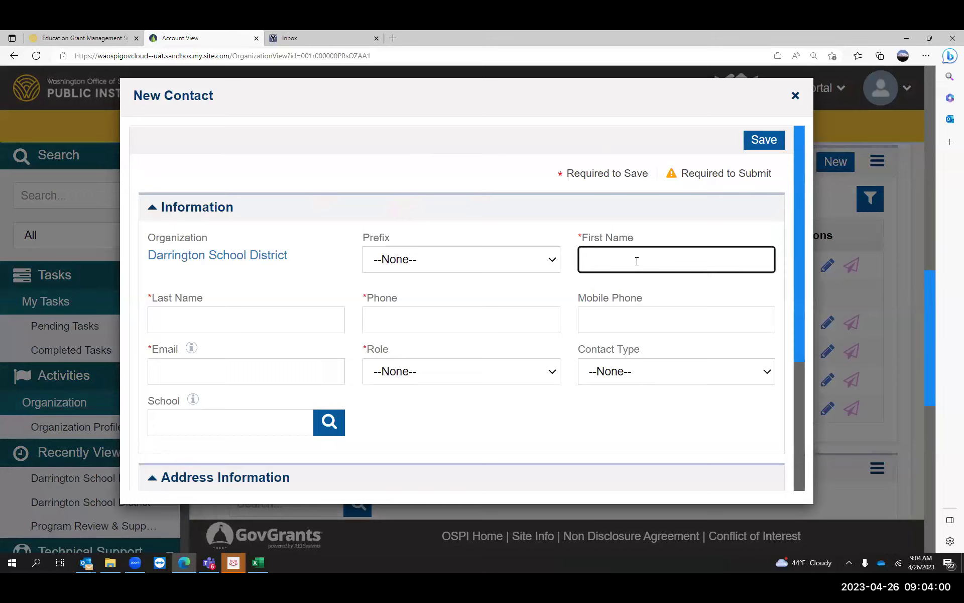
pyautogui.write('Principal')
pyautogui.click(306, 320)
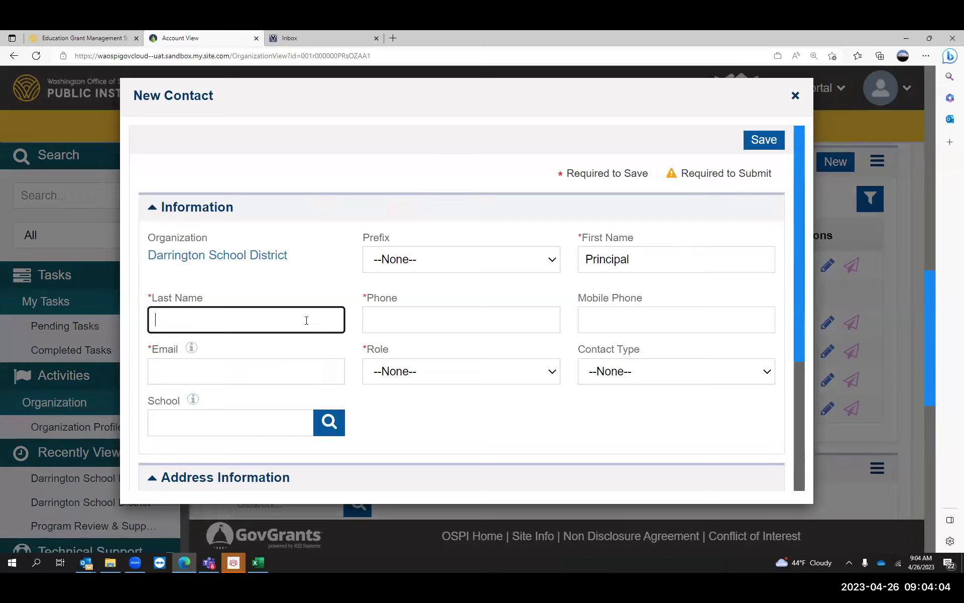
pyautogui.write('Darrington')
pyautogui.click(399, 322)
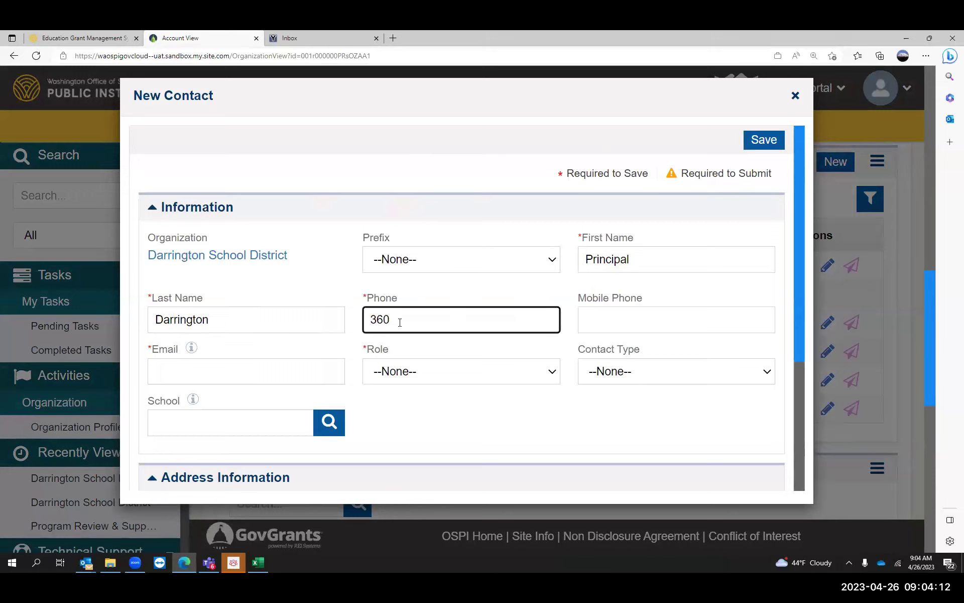
pyautogui.click(251, 372)
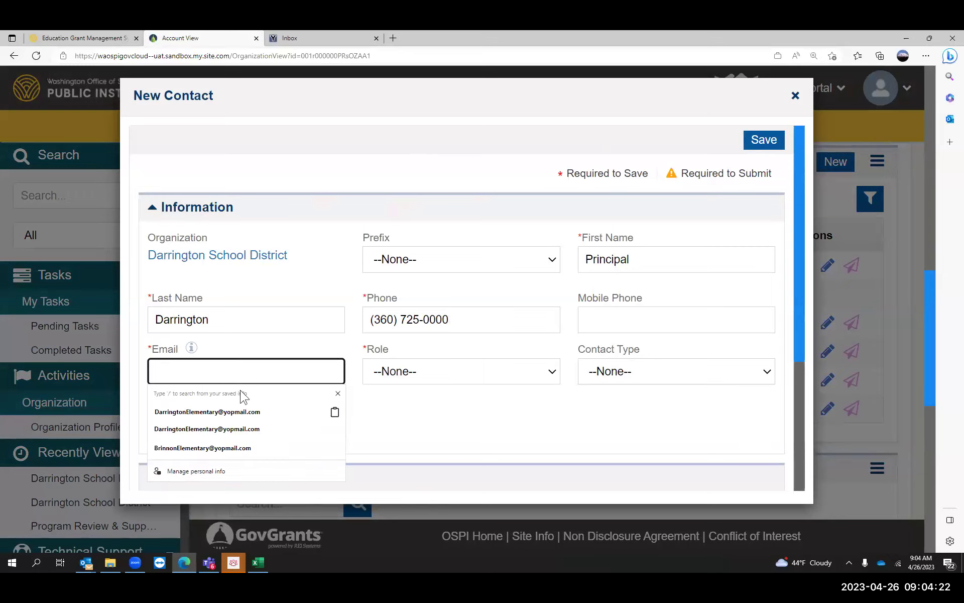
pyautogui.click(226, 412)
# - Set the contact's role to Primary and type to Program Director, then open the school lookup
pyautogui.click(476, 375)
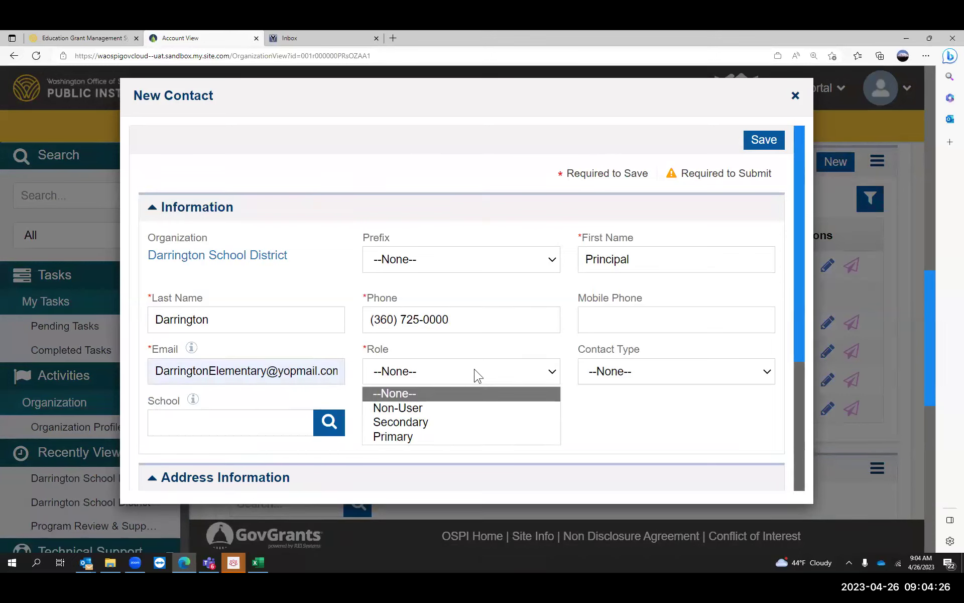
pyautogui.click(439, 435)
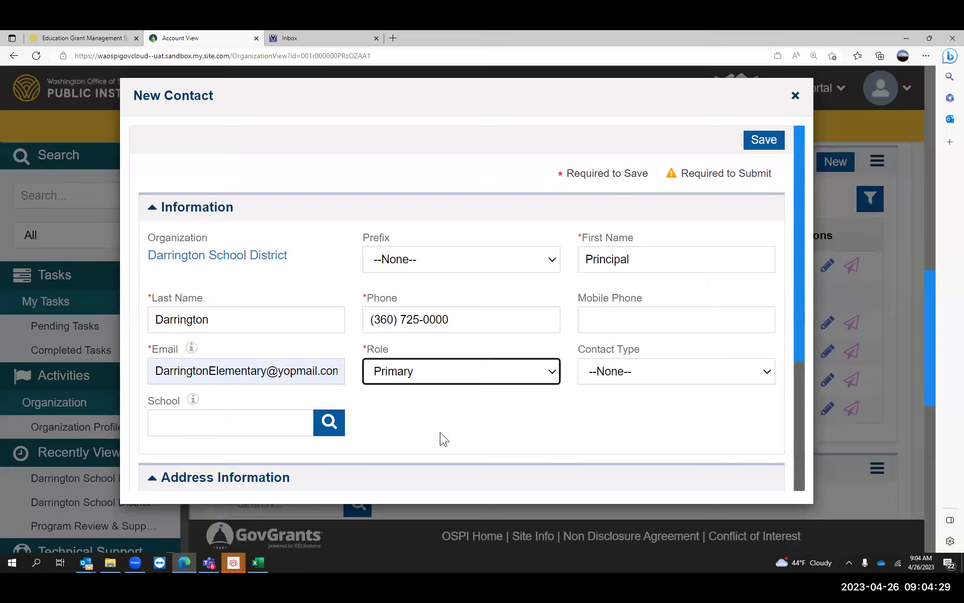
pyautogui.click(666, 376)
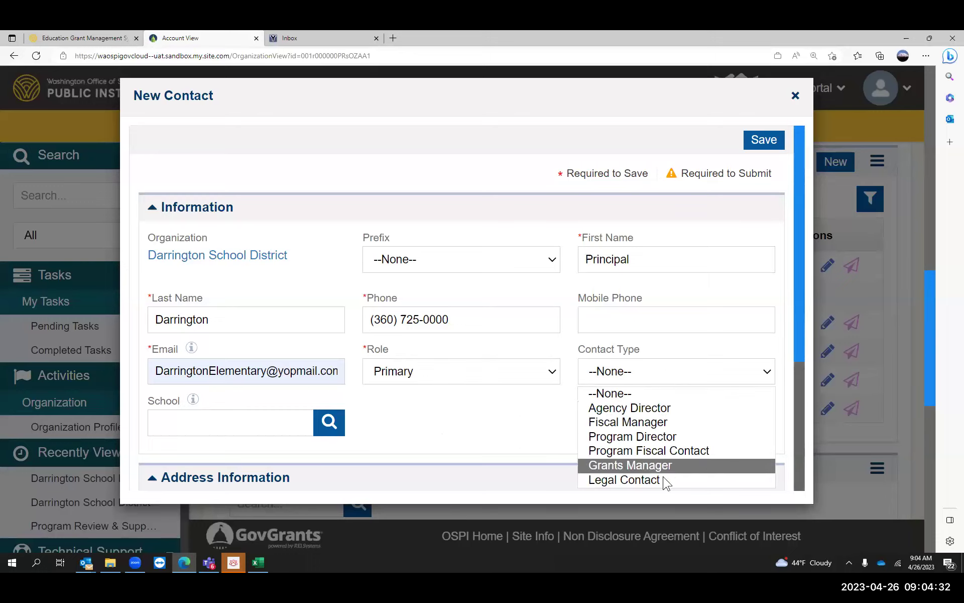
pyautogui.click(654, 441)
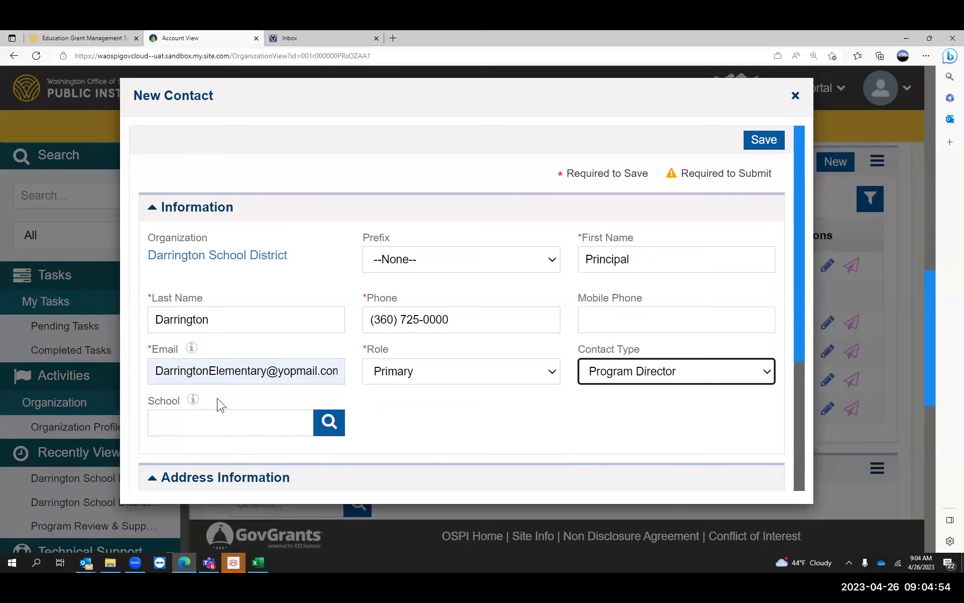
pyautogui.click(331, 431)
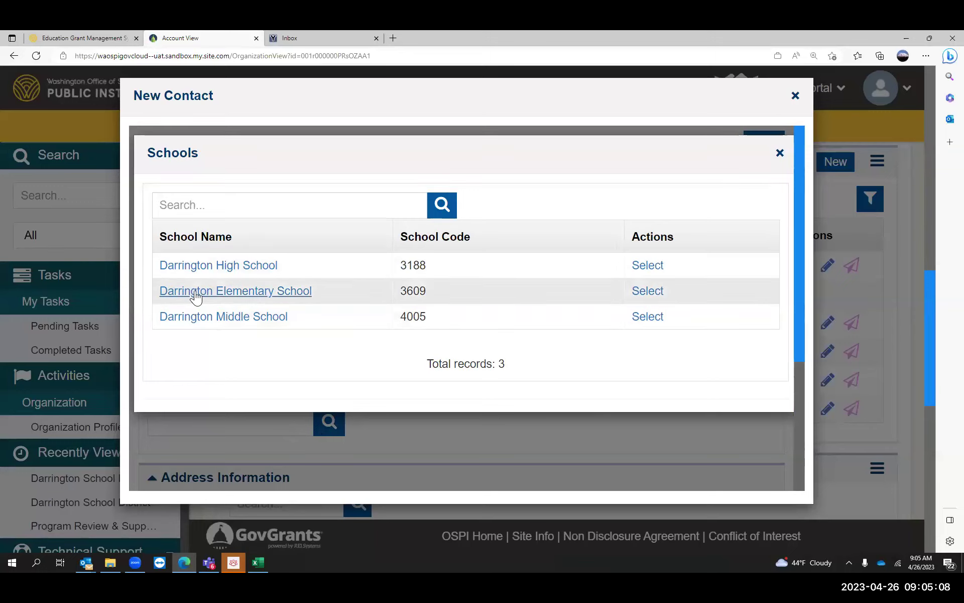
# - Search the school list and select Darrington Elementary School for the contact
pyautogui.click(326, 205)
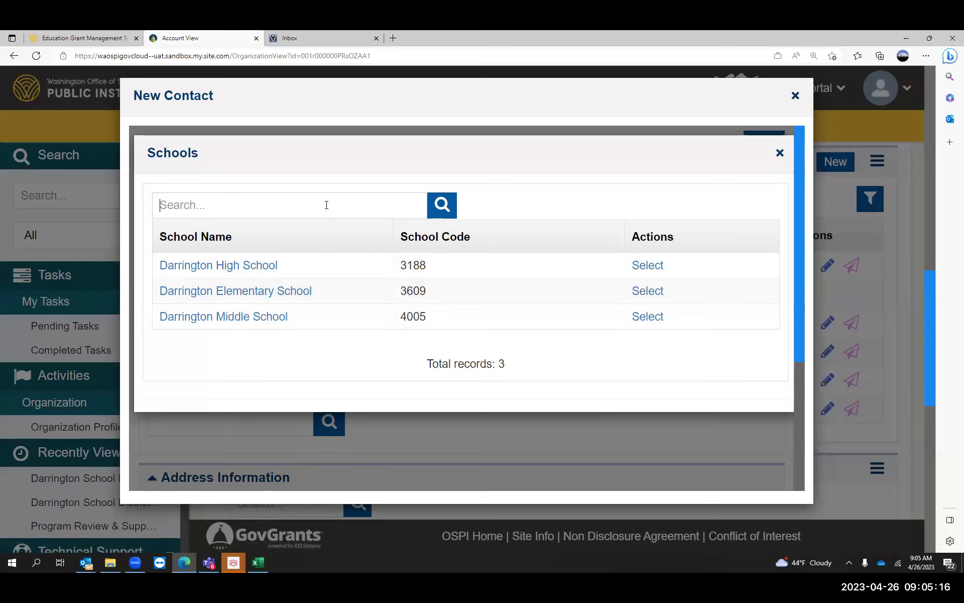
pyautogui.write('darri')
pyautogui.press('BackSpace')
pyautogui.press('BackSpace')
pyautogui.press('BackSpace')
pyautogui.write('ellementary')
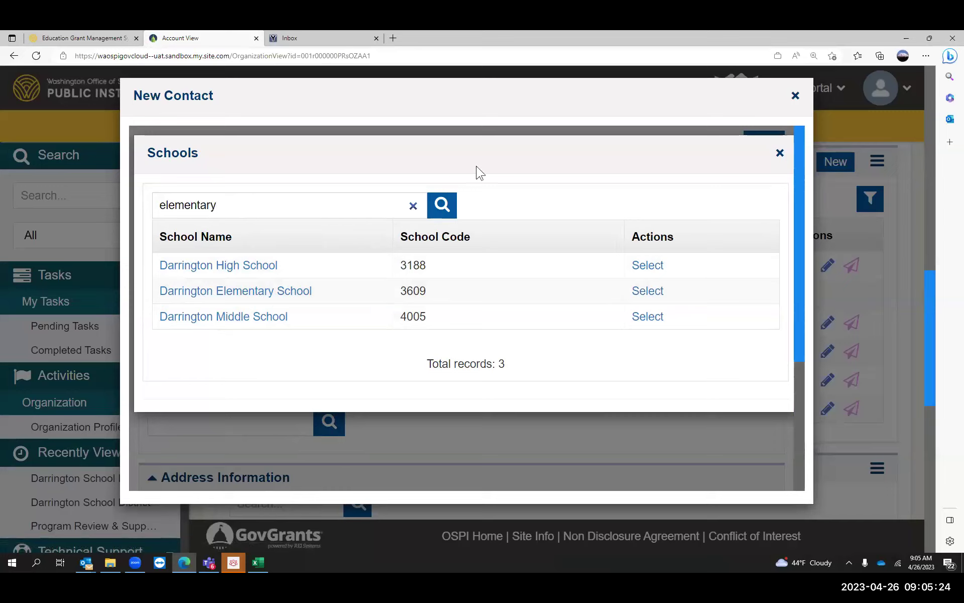
pyautogui.click(443, 216)
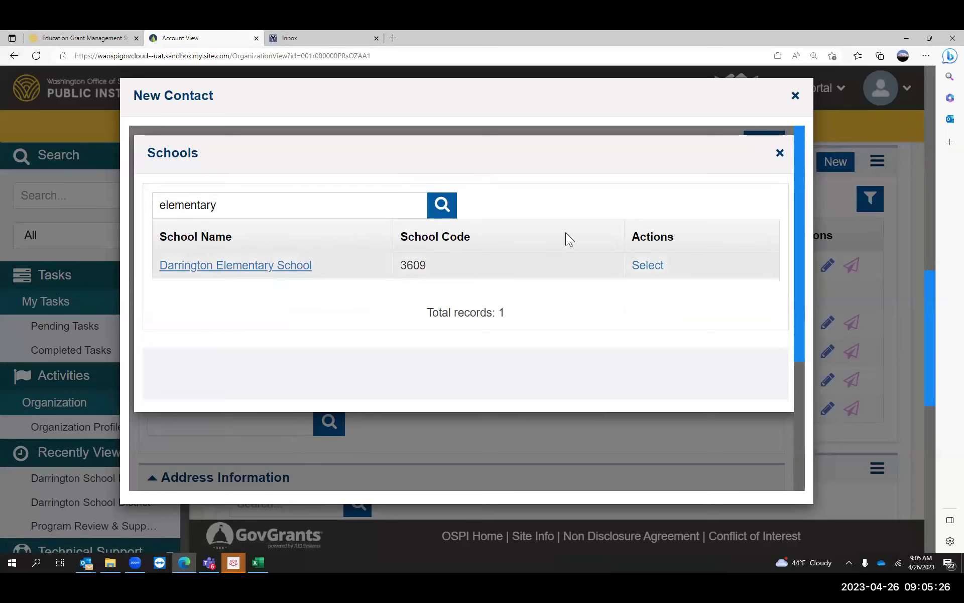
pyautogui.click(649, 265)
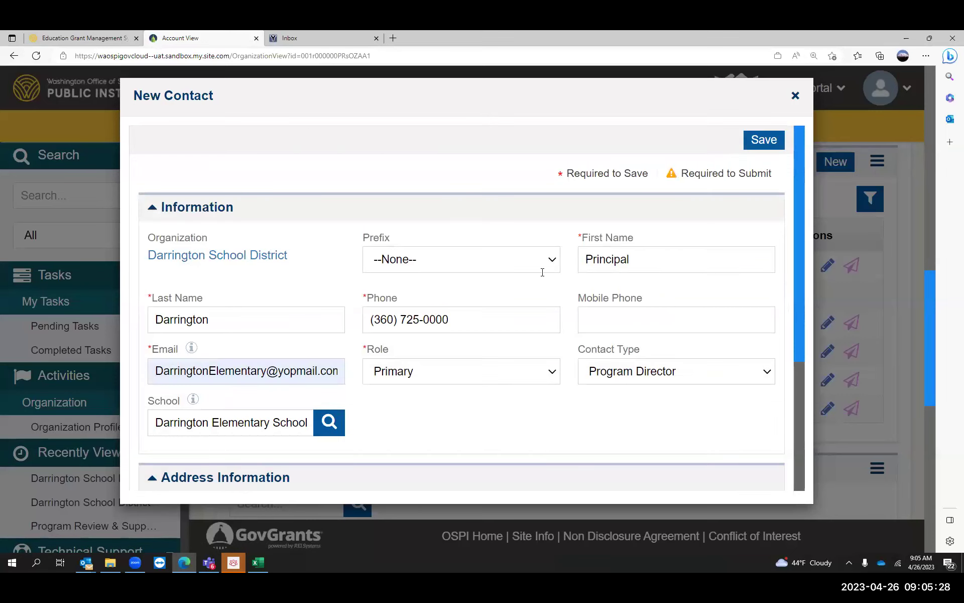
# - Fill in the contact's address line, WA as the state, zip code and city
pyautogui.moveTo(799, 210); pyautogui.dragTo(809, 338)
pyautogui.click(288, 343)
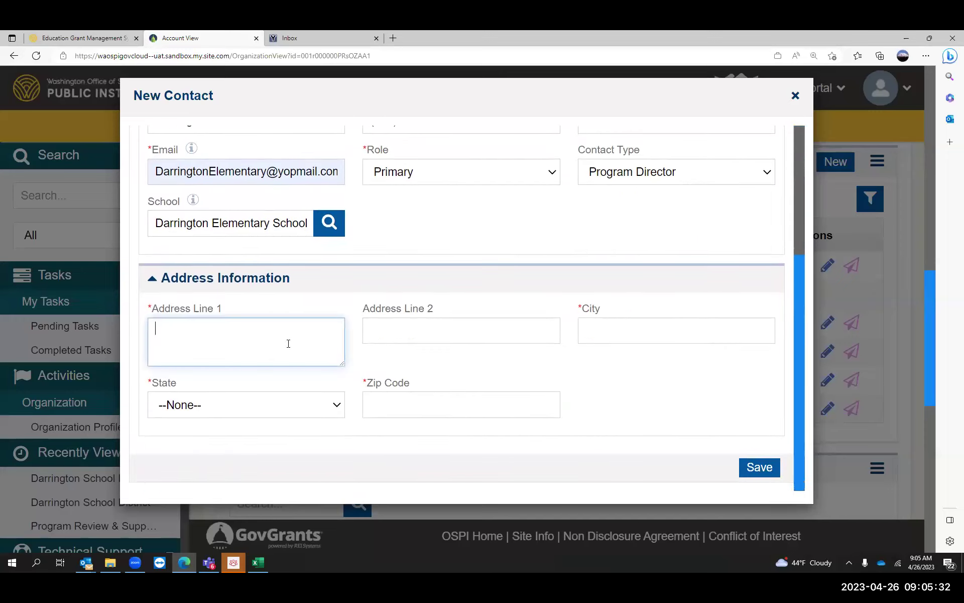
pyautogui.write('Test')
pyautogui.click(264, 406)
pyautogui.write('wa')
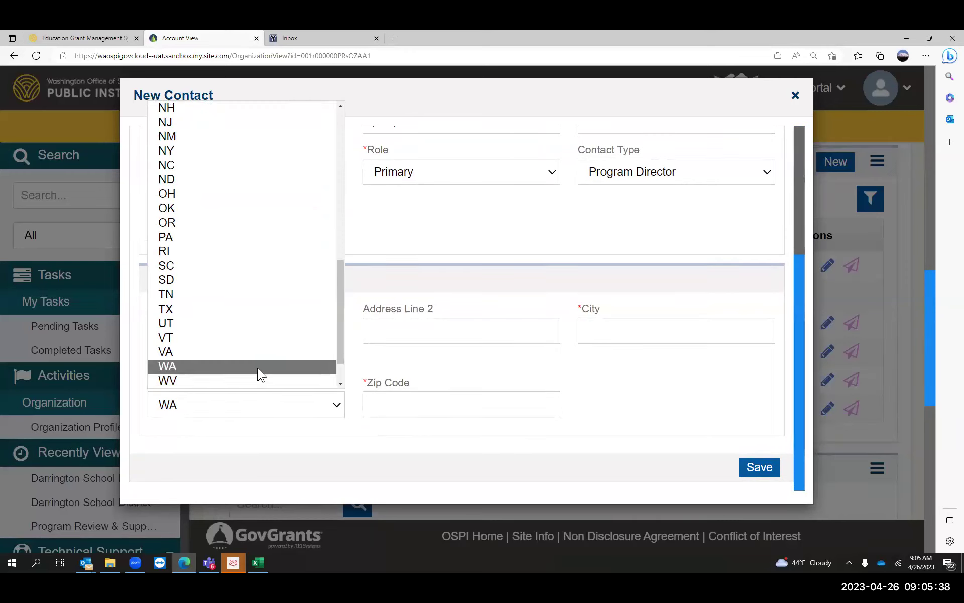
pyautogui.click(257, 368)
pyautogui.click(431, 405)
pyautogui.write('98532')
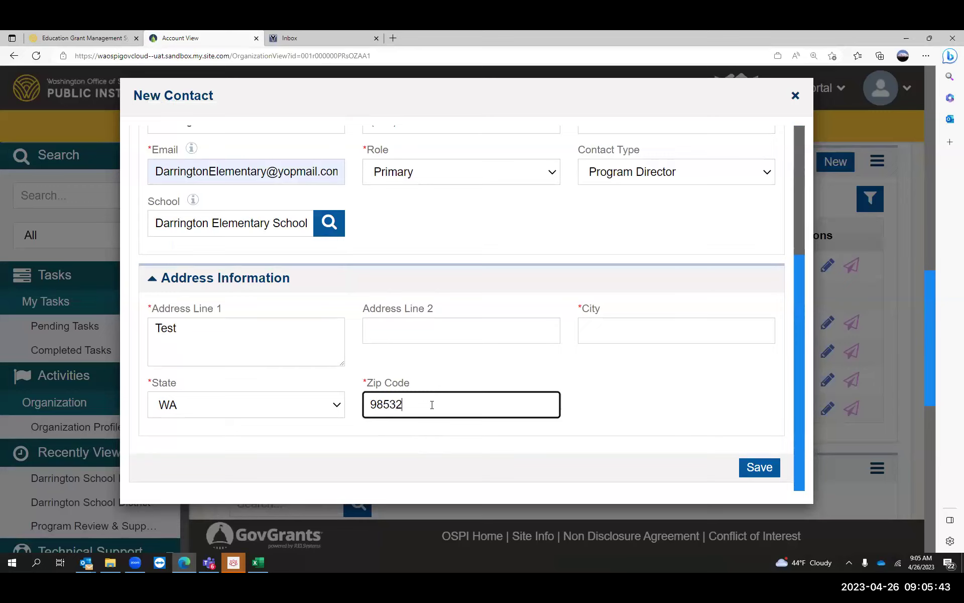
pyautogui.click(641, 332)
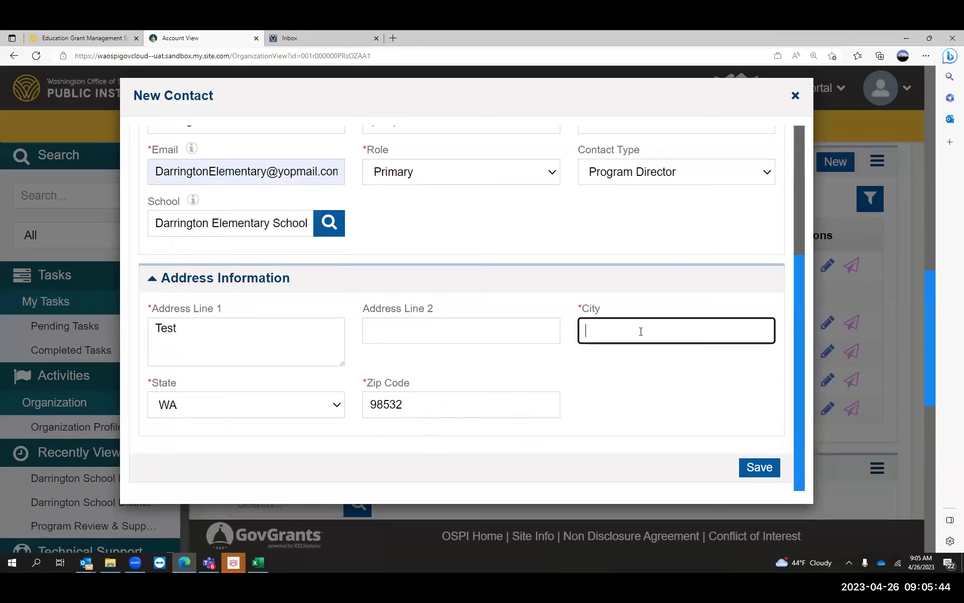
pyautogui.write('Darrington')
# - Save the new contact and scroll down to its empty Programs of Interest list
pyautogui.click(751, 466)
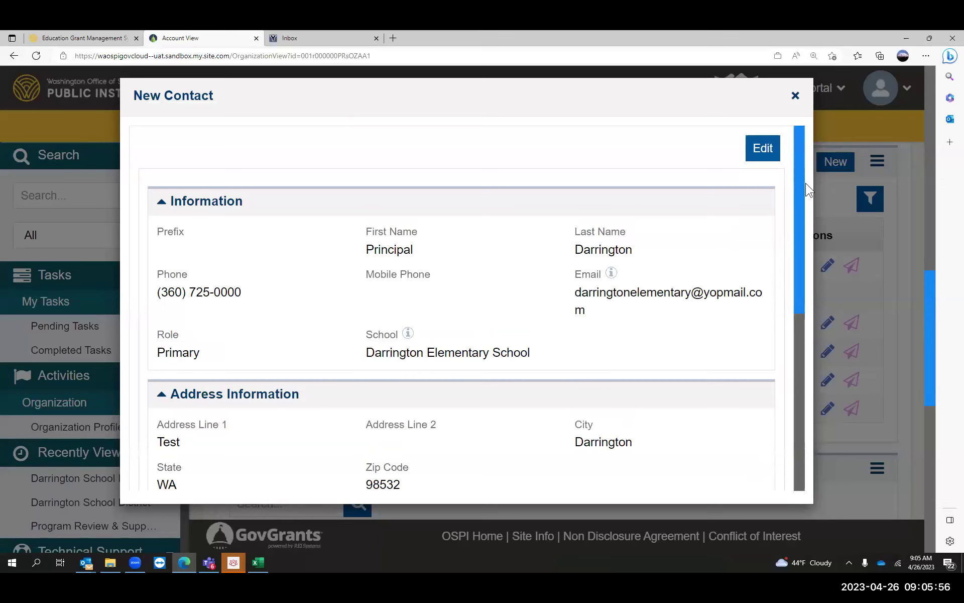
pyautogui.moveTo(799, 150); pyautogui.dragTo(810, 275)
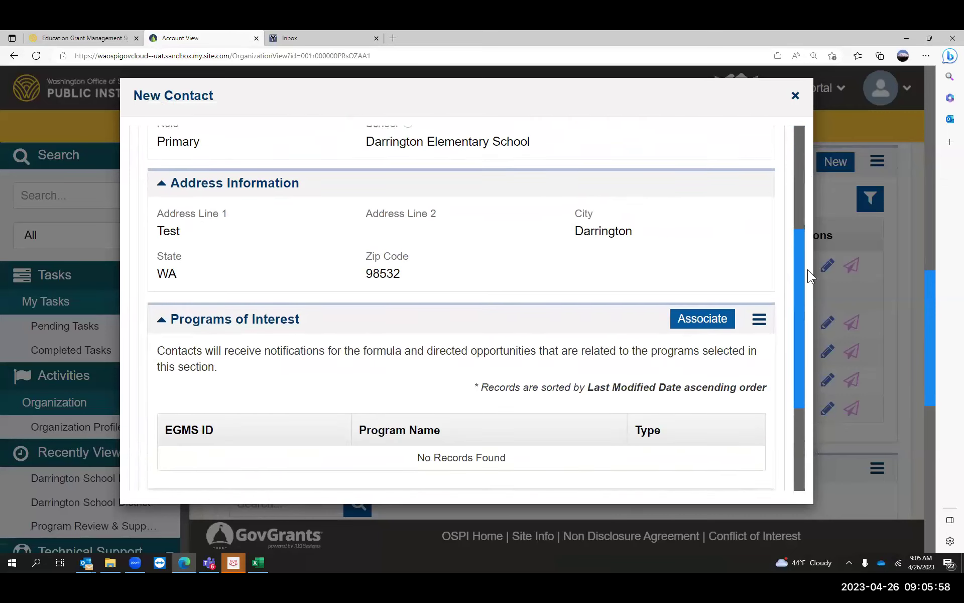
pyautogui.scroll(-3, 804, 288)
pyautogui.scroll(-1, 797, 310)
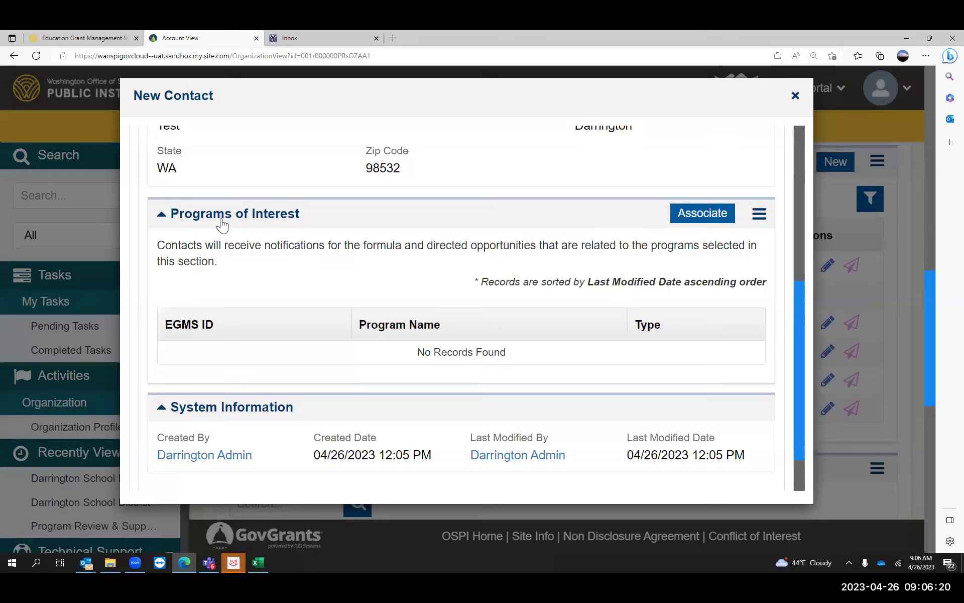
# - Associate program PG-OSPI-1227 with the contact and close the Programs list
pyautogui.click(699, 216)
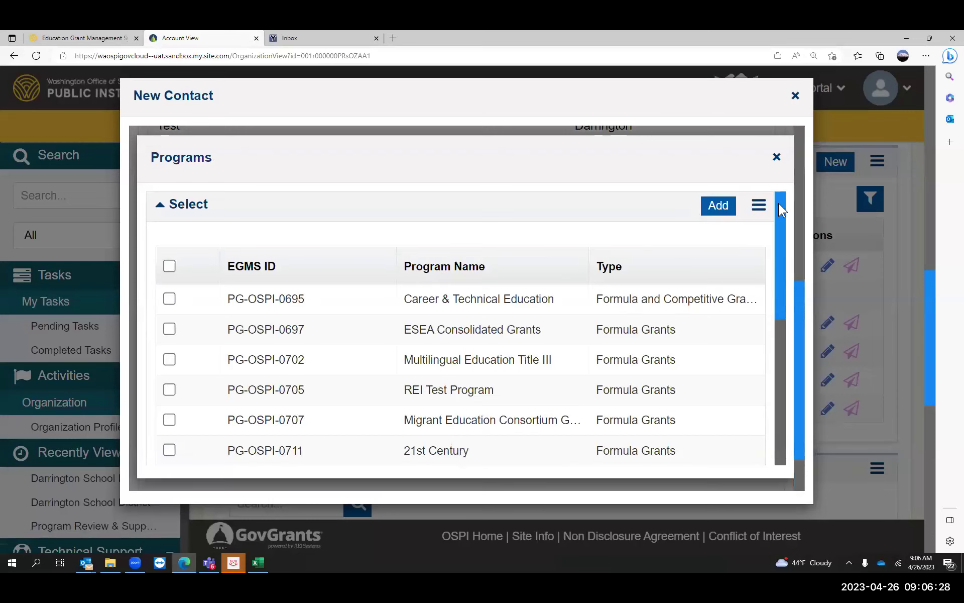
pyautogui.moveTo(778, 203); pyautogui.dragTo(777, 319)
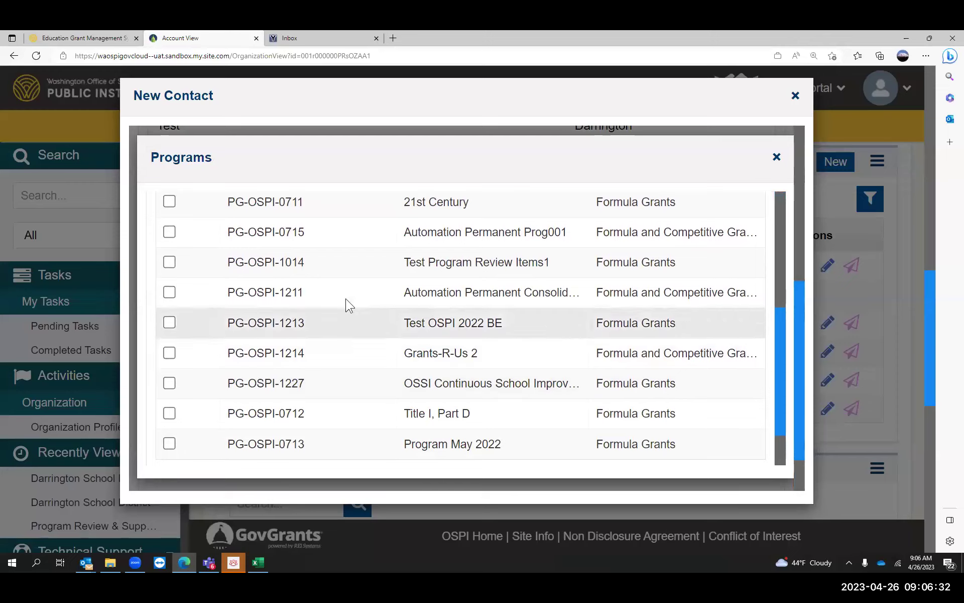
pyautogui.click(169, 383)
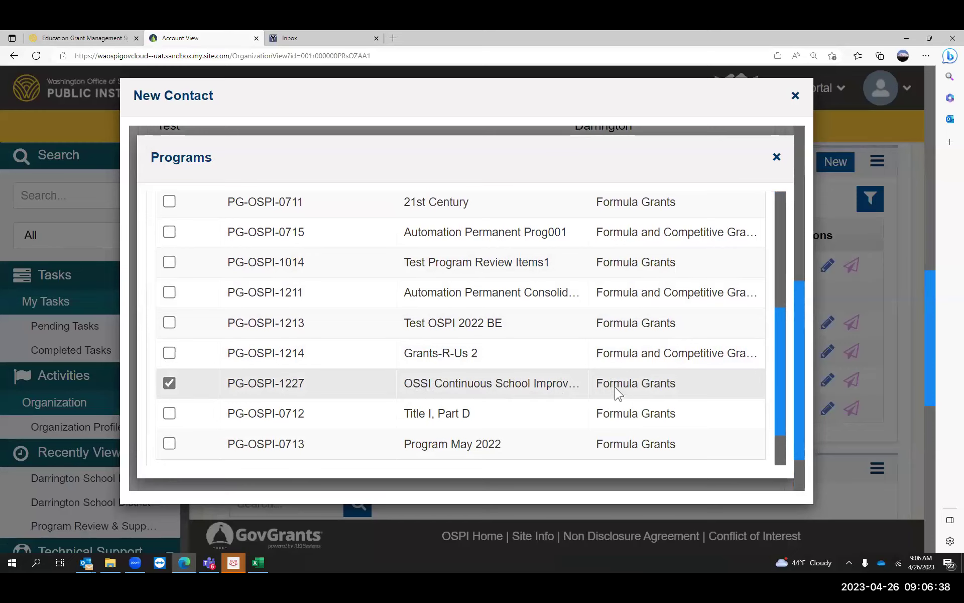
pyautogui.moveTo(798, 350); pyautogui.dragTo(792, 204)
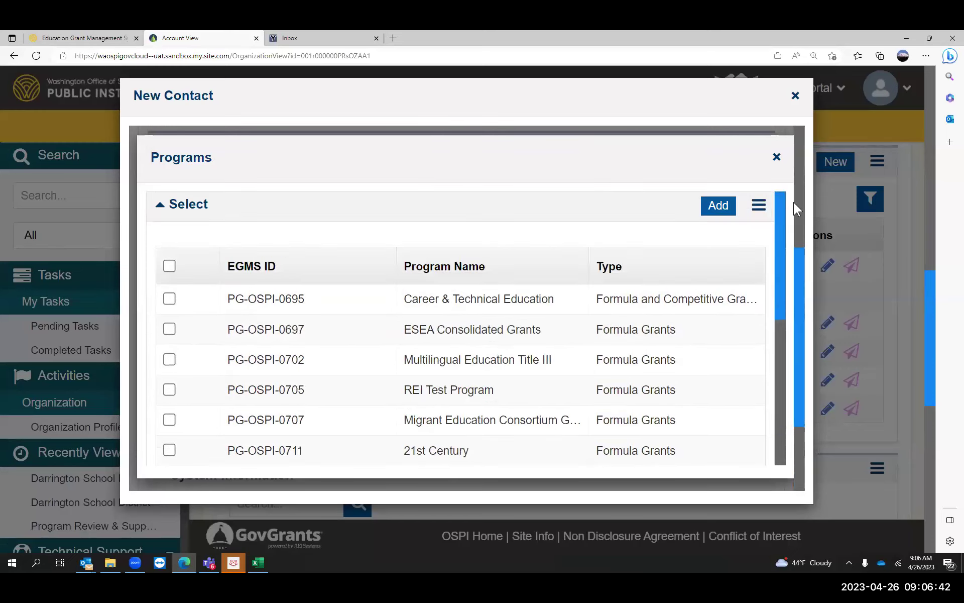
pyautogui.click(712, 211)
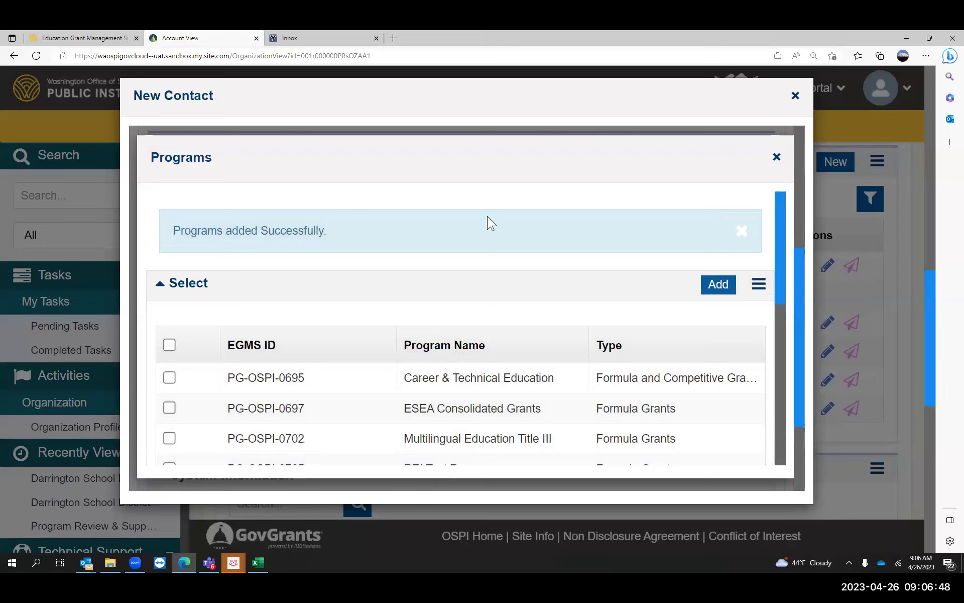
pyautogui.click(778, 159)
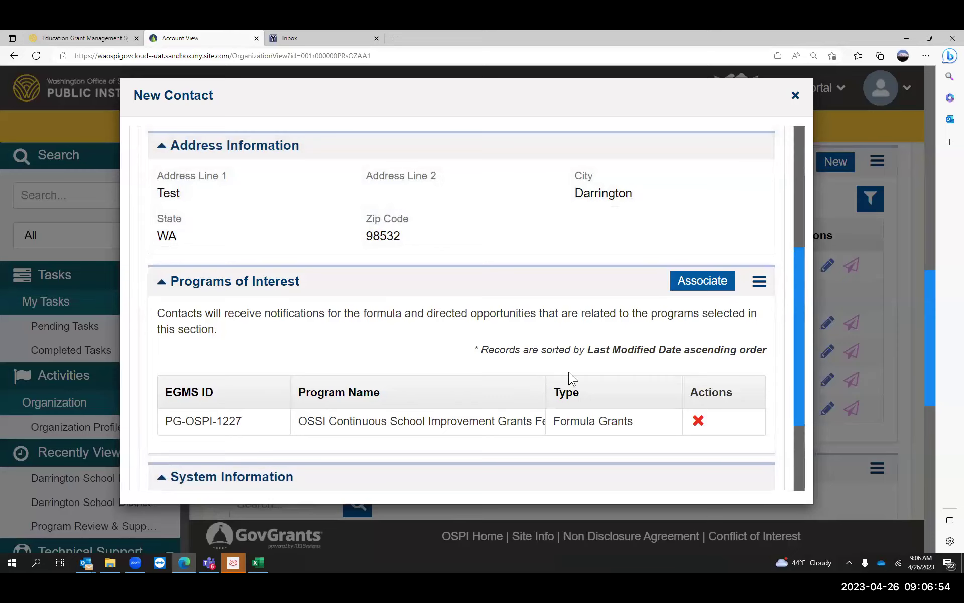
pyautogui.moveTo(803, 288); pyautogui.dragTo(815, 140)
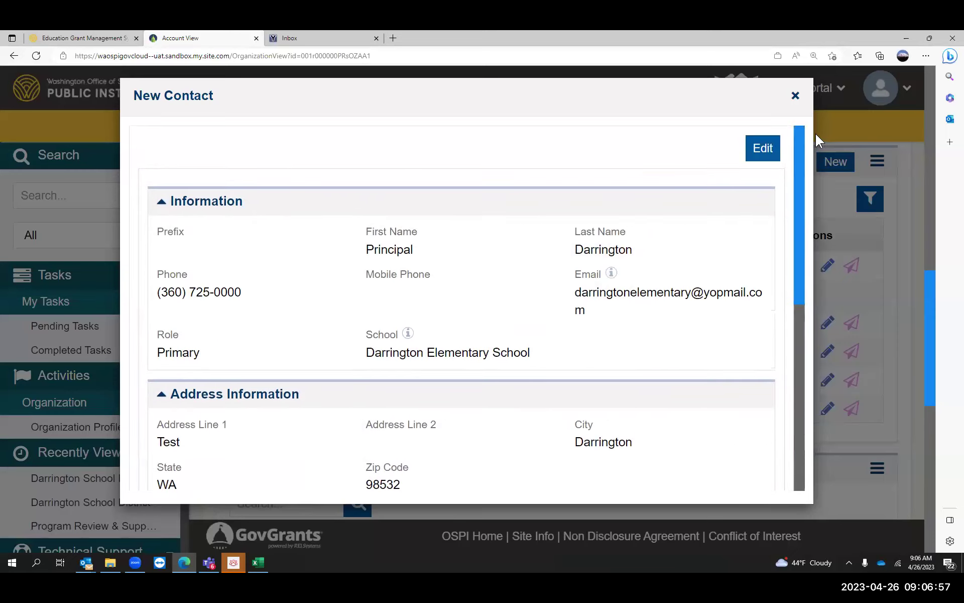
# - Close the contact record and send the new contact the EGMS user invitation e-mail
pyautogui.click(795, 97)
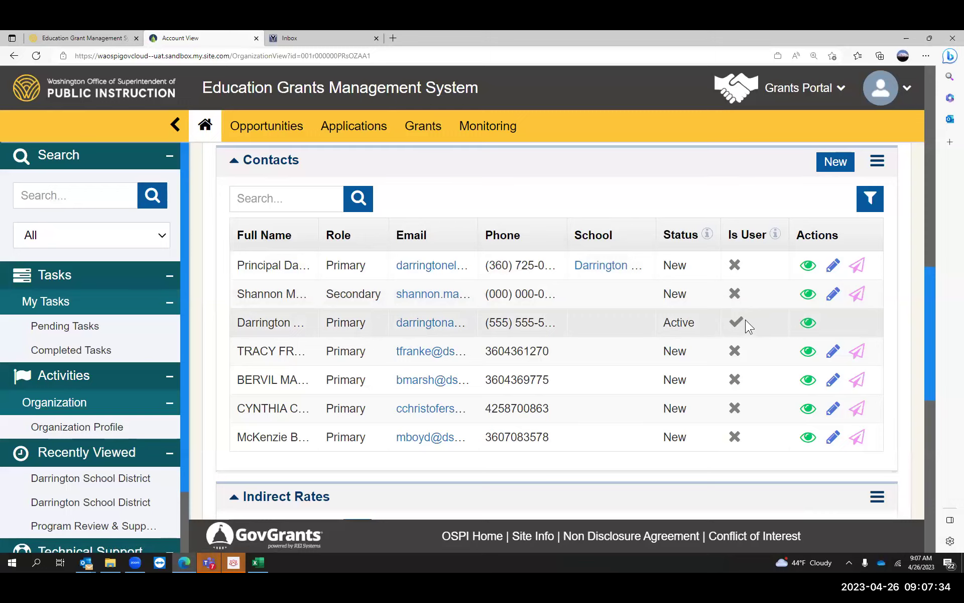
pyautogui.click(858, 266)
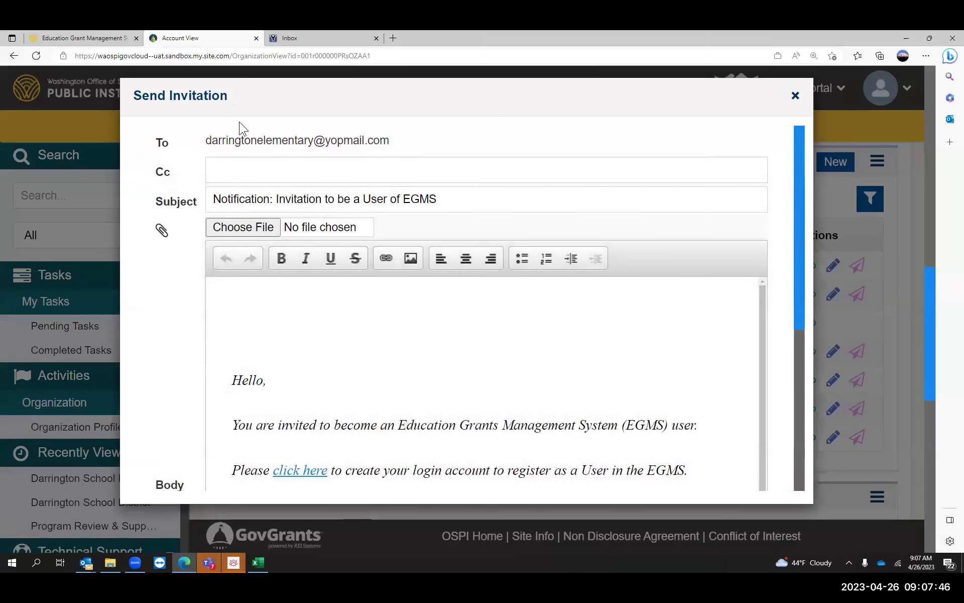
pyautogui.moveTo(800, 148); pyautogui.dragTo(804, 224)
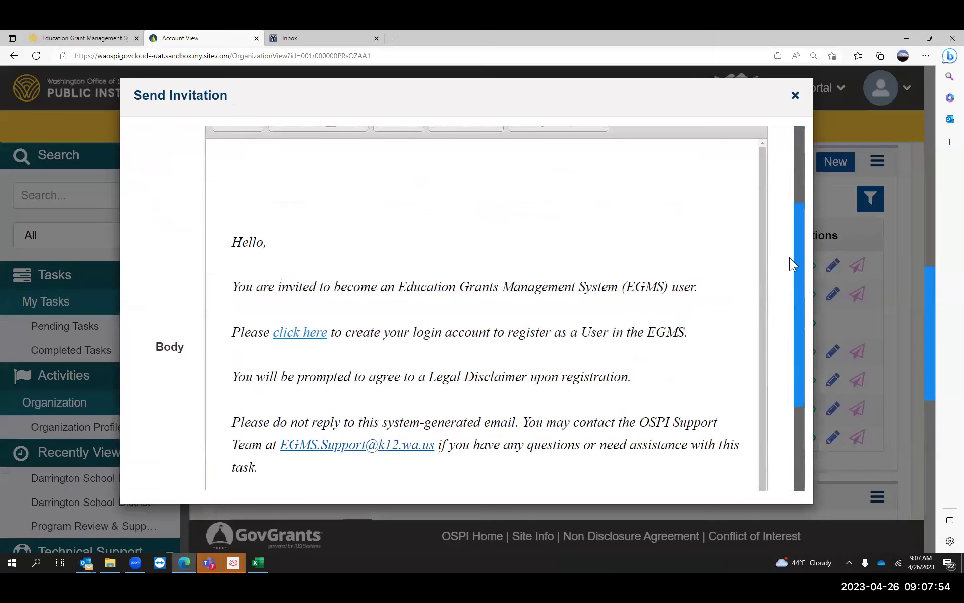
pyautogui.moveTo(800, 251); pyautogui.dragTo(798, 345)
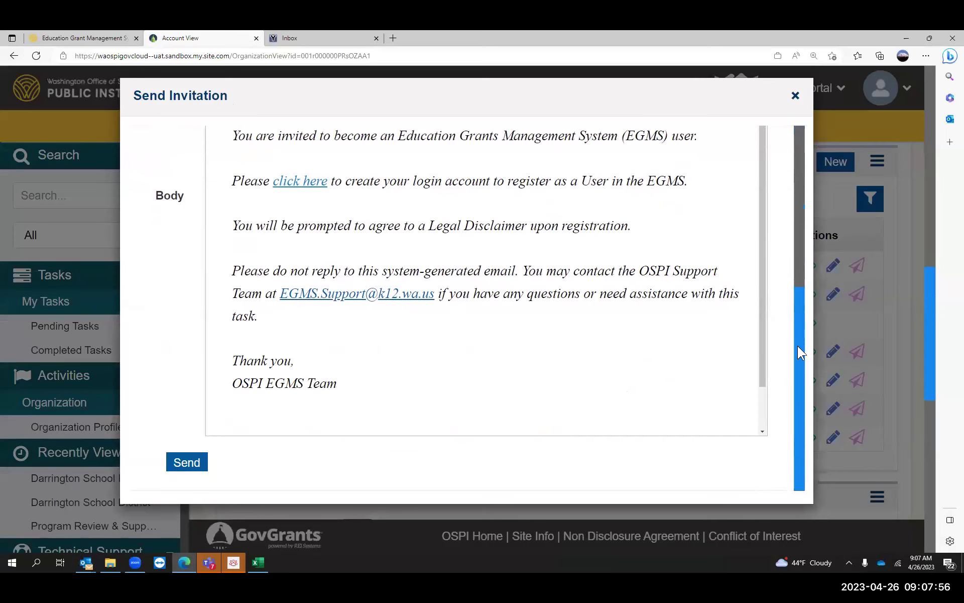
pyautogui.click(187, 462)
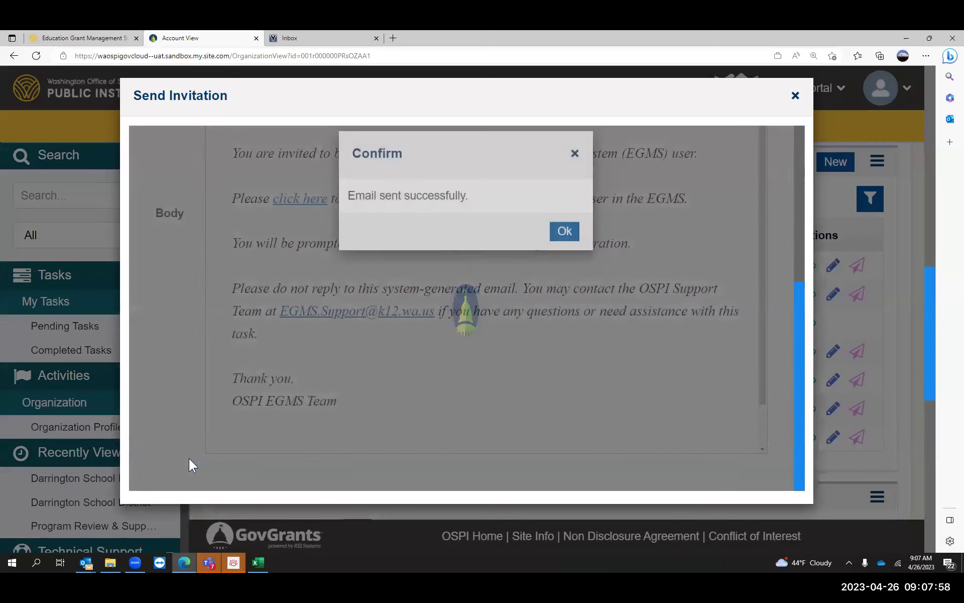
# - Dismiss the e-mail-sent confirmation and follow the invitation's registration link in YOPmail
pyautogui.click(565, 238)
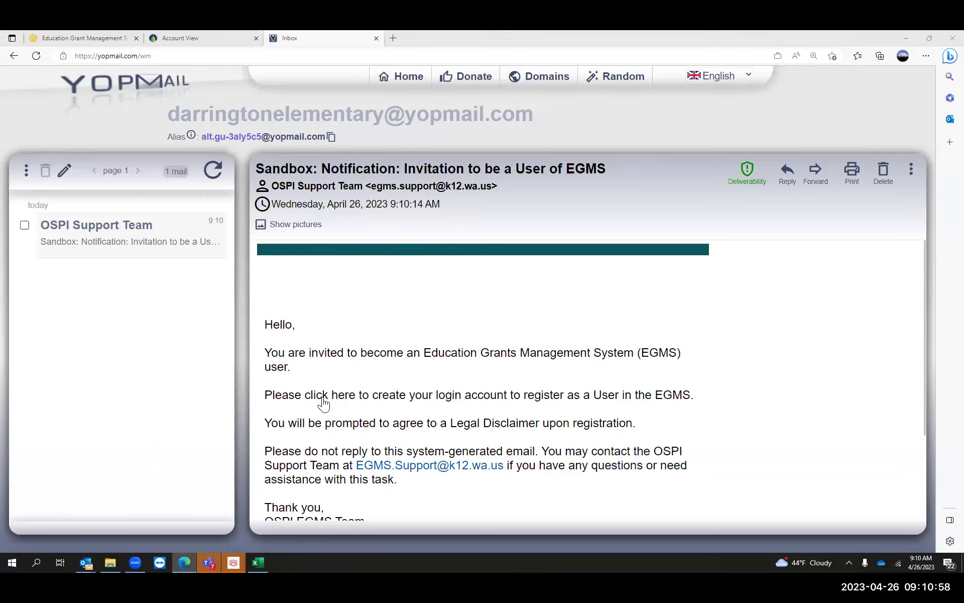
pyautogui.click(326, 403)
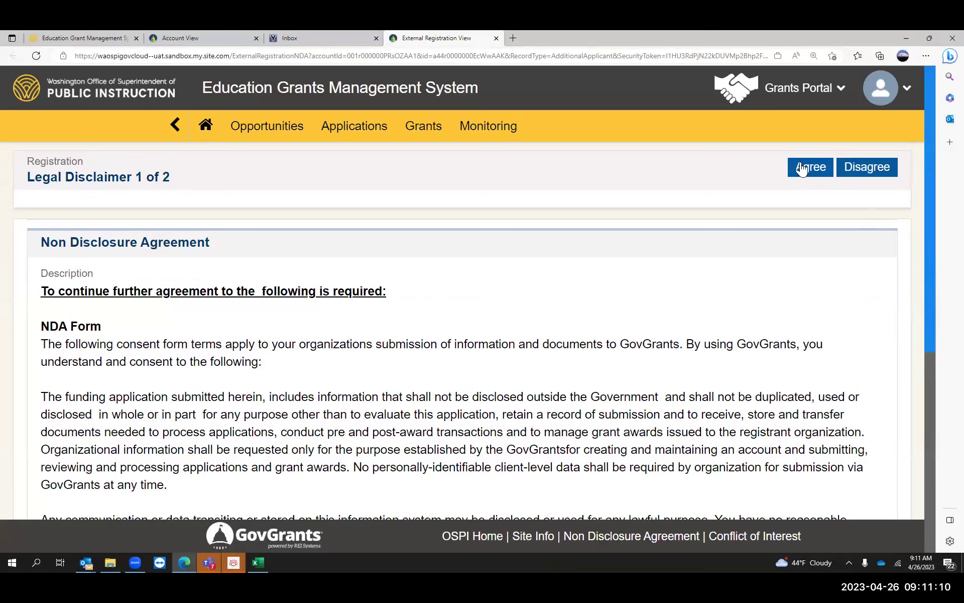
# - Accept the non-disclosure and conflict of interest disclaimers, then save the external registration
pyautogui.click(803, 170)
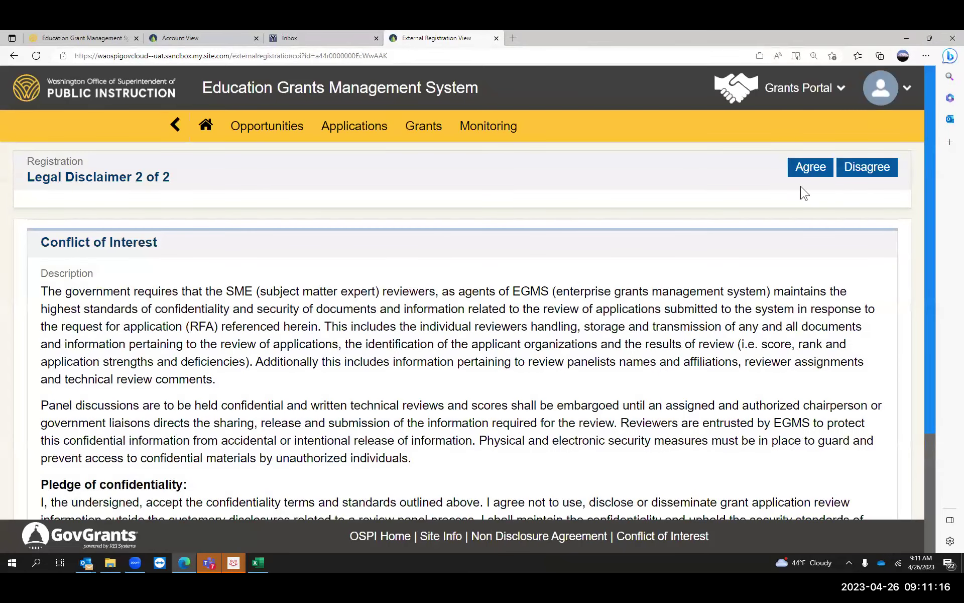
pyautogui.click(806, 167)
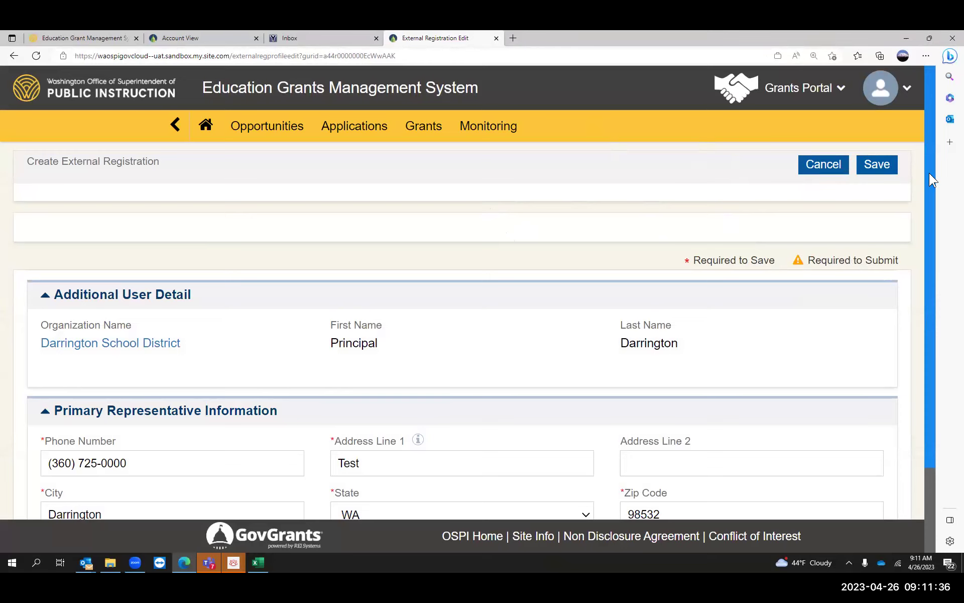
pyautogui.moveTo(928, 176)
pyautogui.mouseDown()
pyautogui.moveTo(938, 282)
pyautogui.moveTo(938, 193)
pyautogui.mouseUp()
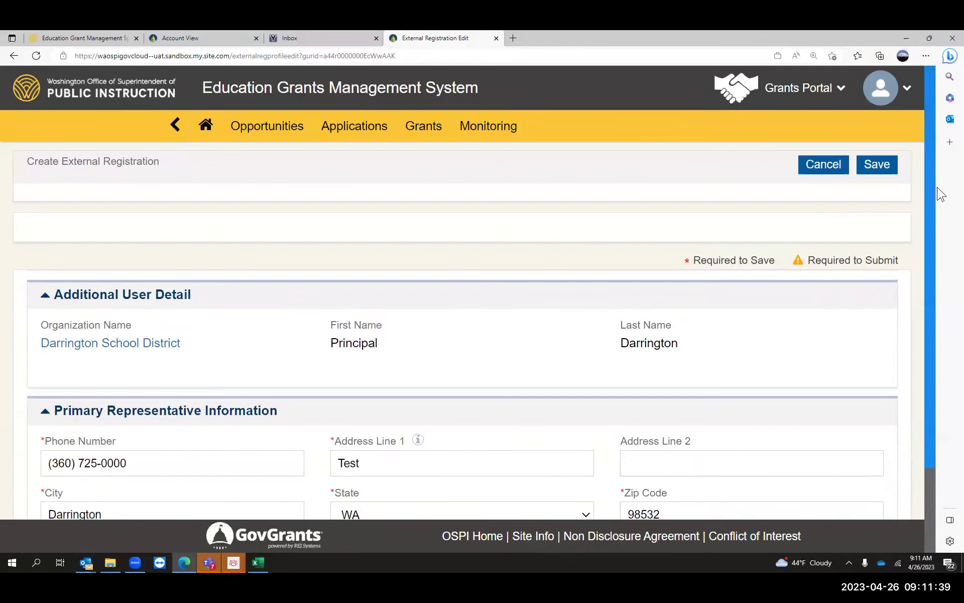
pyautogui.click(877, 165)
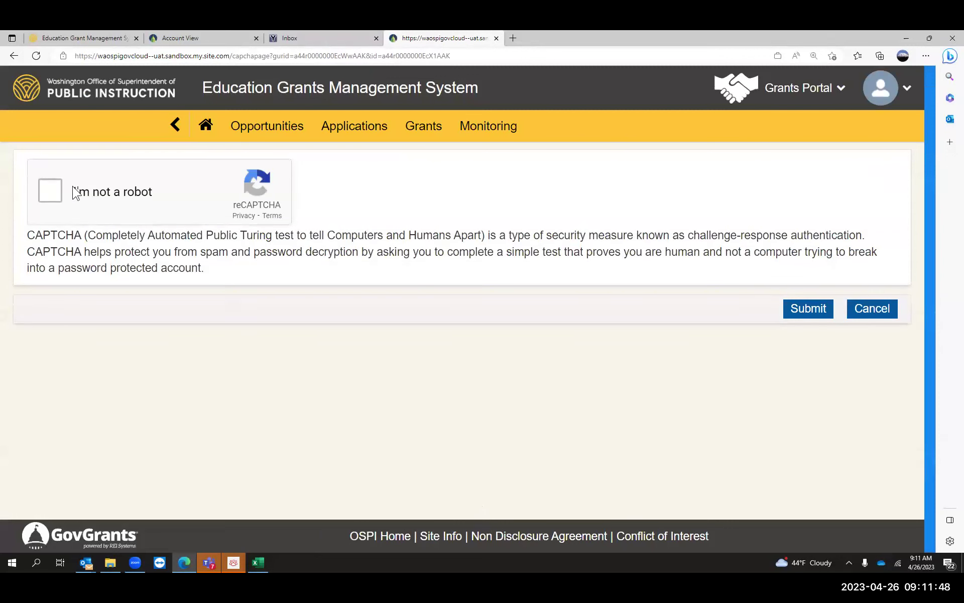
# - Pass the 'I'm not a robot' check and follow the welcome email's 'Click here' set-password link
pyautogui.click(50, 191)
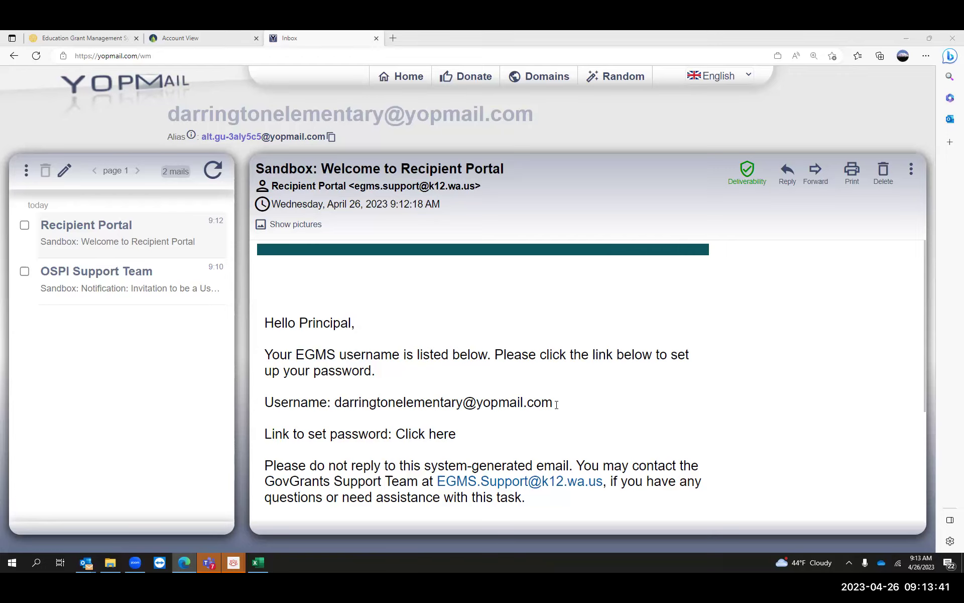
pyautogui.click(431, 438)
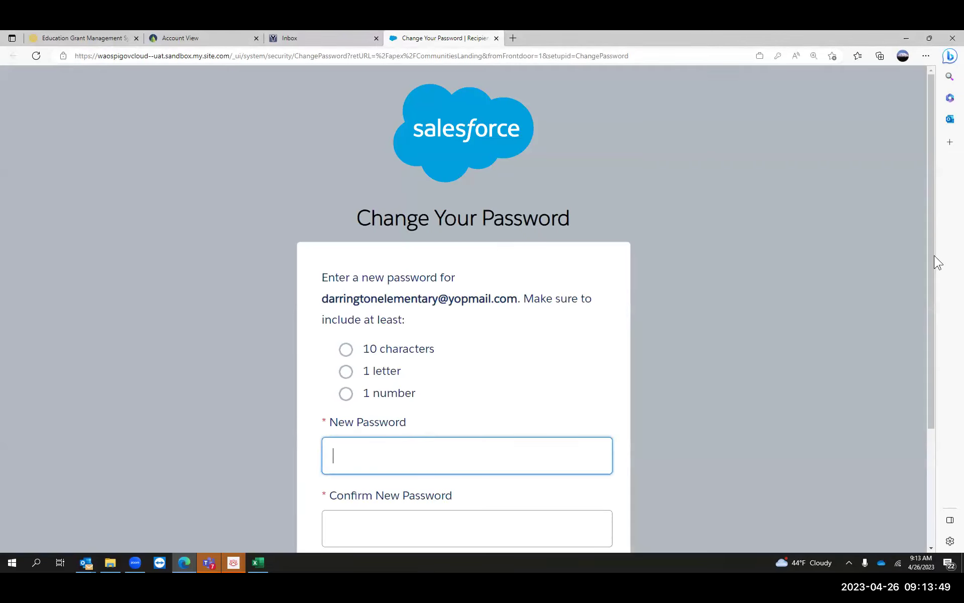
# - Enter the new account password, confirm it after fixing a typo, and submit the change
pyautogui.moveTo(928, 254); pyautogui.dragTo(909, 332)
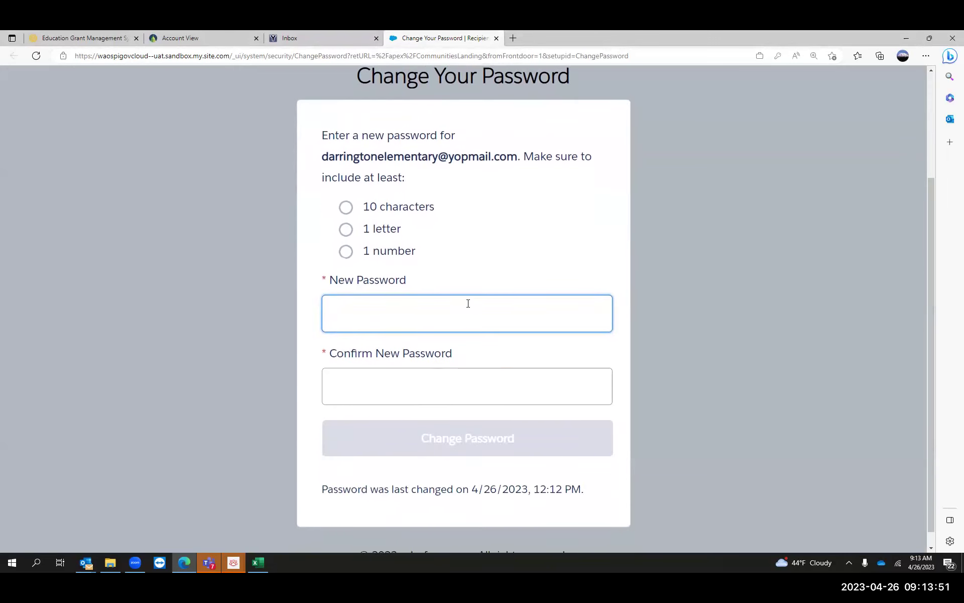
pyautogui.click(468, 304)
pyautogui.write('P')
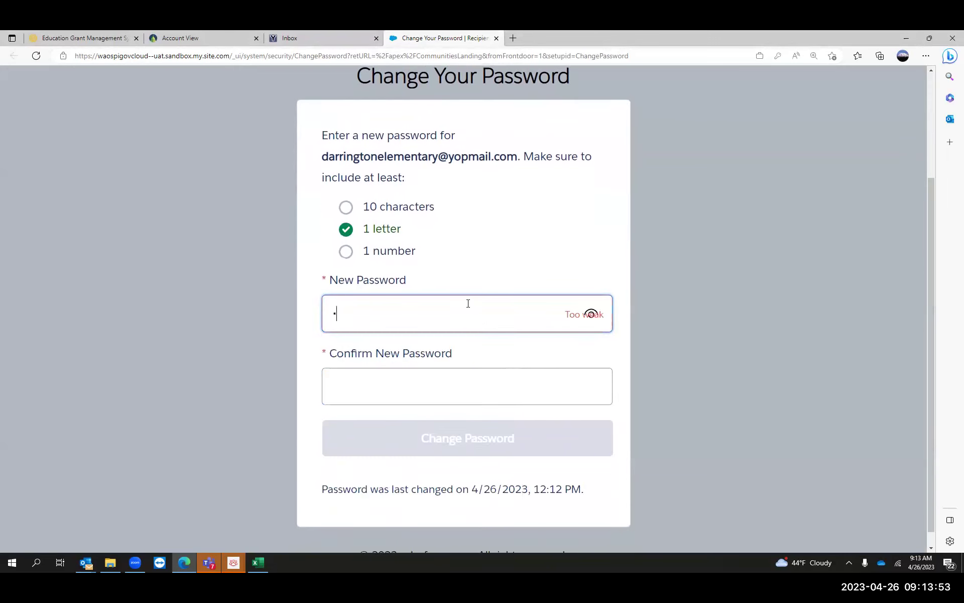
pyautogui.write('assword12')
pyautogui.click(423, 377)
pyautogui.write('Pa')
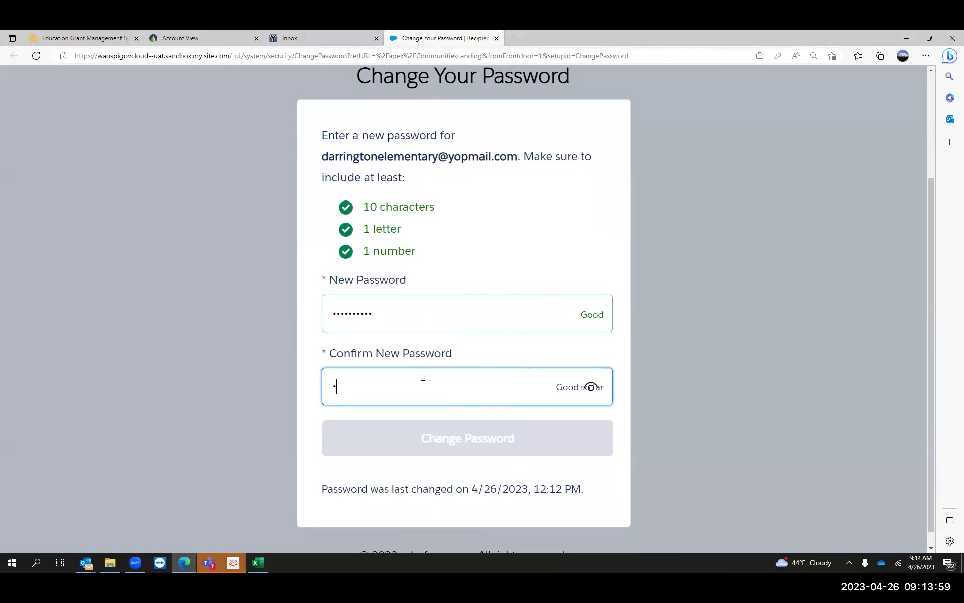
pyautogui.write('ss')
pyautogui.press('BackSpace')
pyautogui.press('BackSpace')
pyautogui.press('BackSpace')
pyautogui.press('BackSpace')
pyautogui.press('BackSpace')
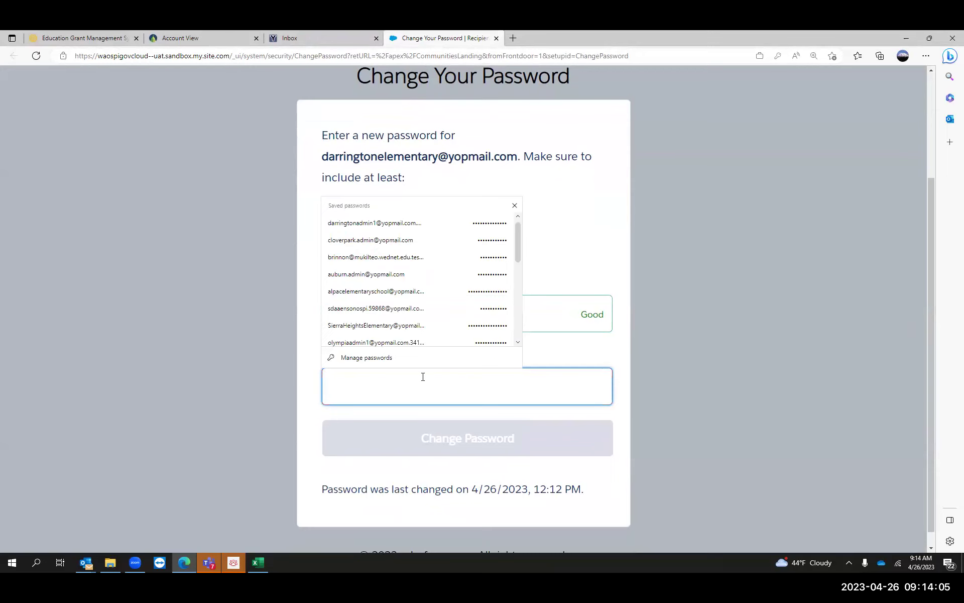
pyautogui.write('Password12')
pyautogui.click(450, 442)
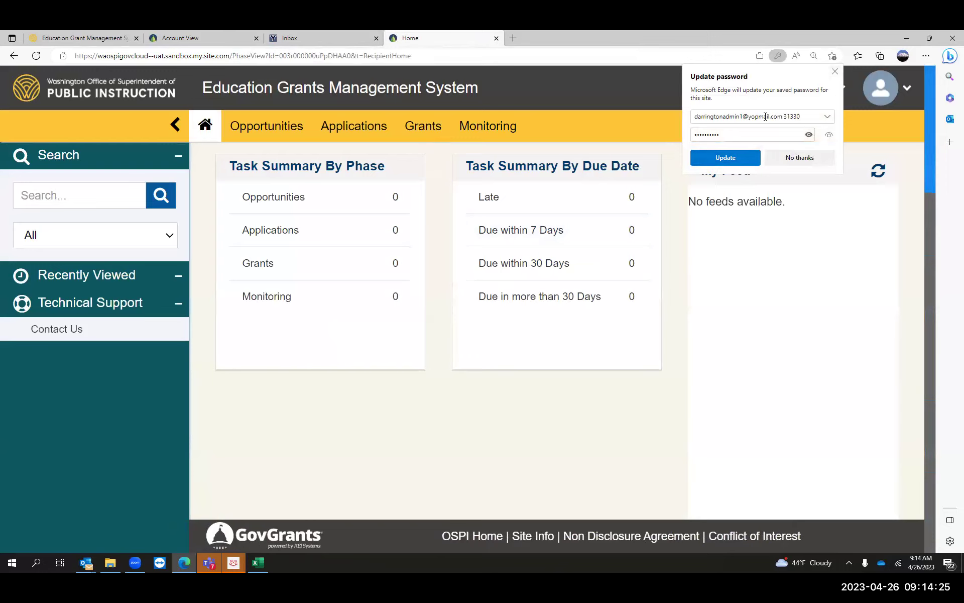
# - Decline Edge's Update password popup with 'No thanks'
pyautogui.click(835, 73)
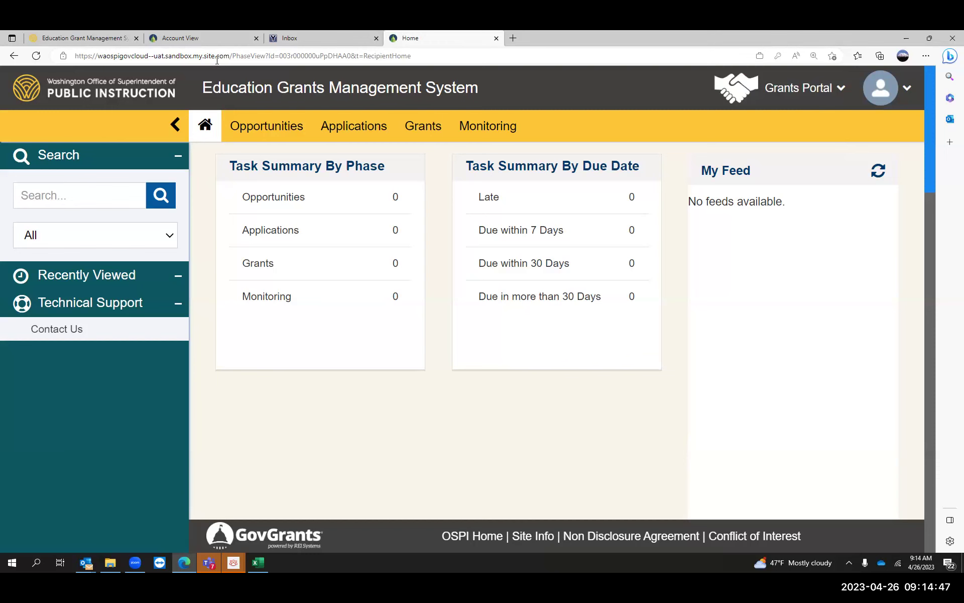
# - Close the duplicate Home tab, scroll the Darrington School District profile, then return home via the OSPI logo
pyautogui.click(208, 38)
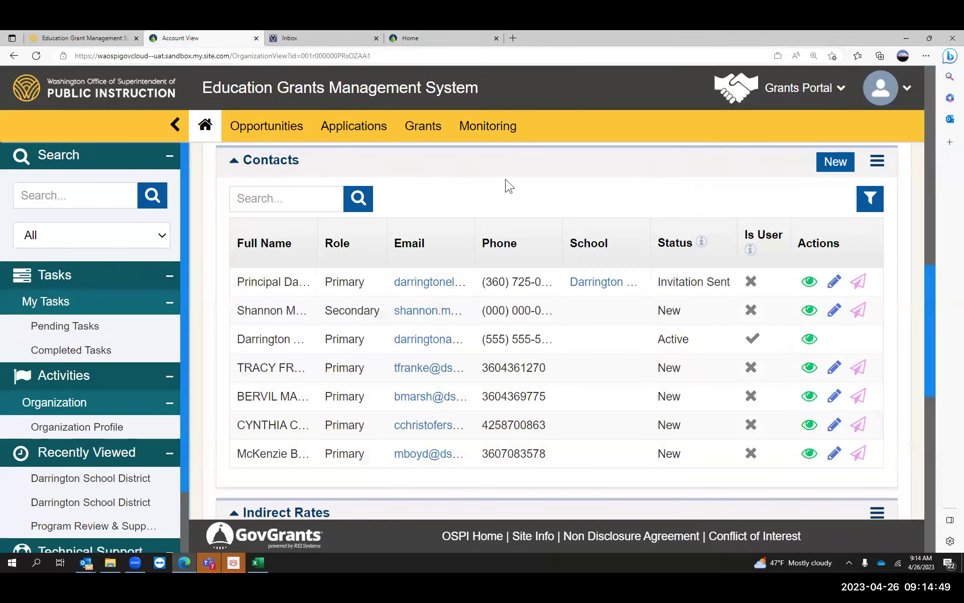
pyautogui.click(496, 38)
pyautogui.moveTo(929, 310); pyautogui.dragTo(940, 98)
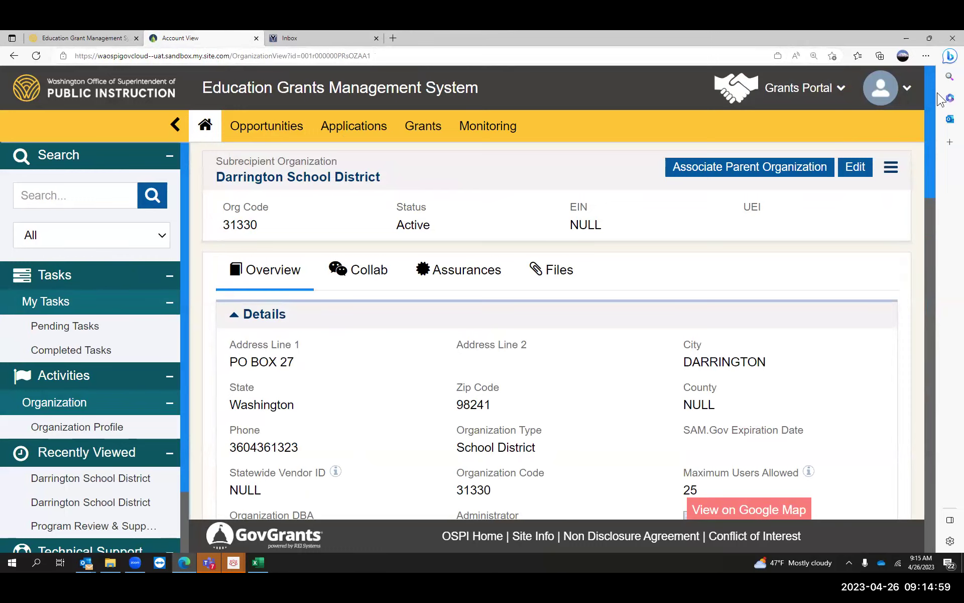
pyautogui.scroll(-5, 927, 137)
pyautogui.scroll(5, 927, 136)
pyautogui.click(142, 92)
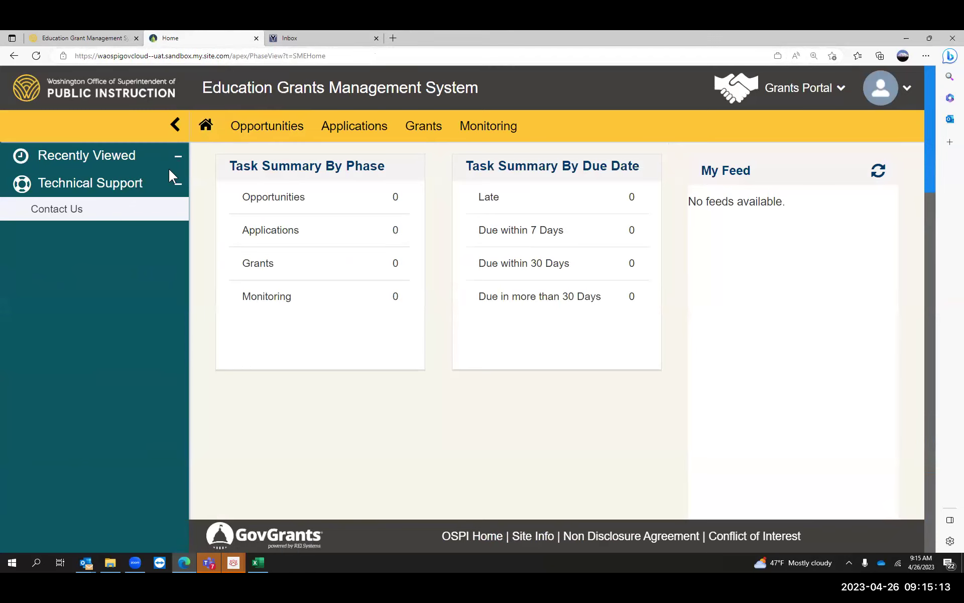
# - Reload Home, collapse and re-expand the sidebar, and reload into the recipient home from the avatar menu
pyautogui.click(207, 127)
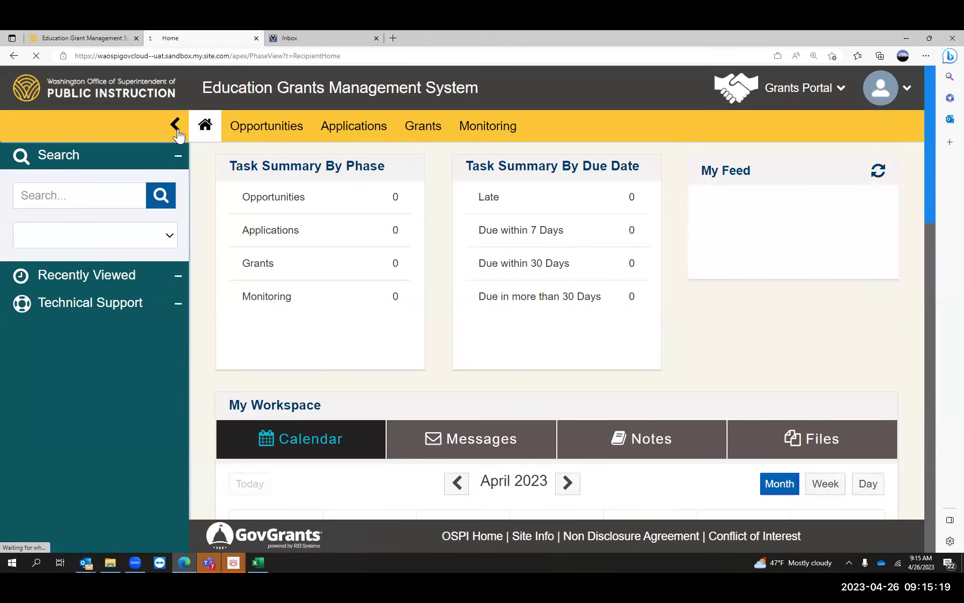
pyautogui.click(175, 125)
pyautogui.click(29, 130)
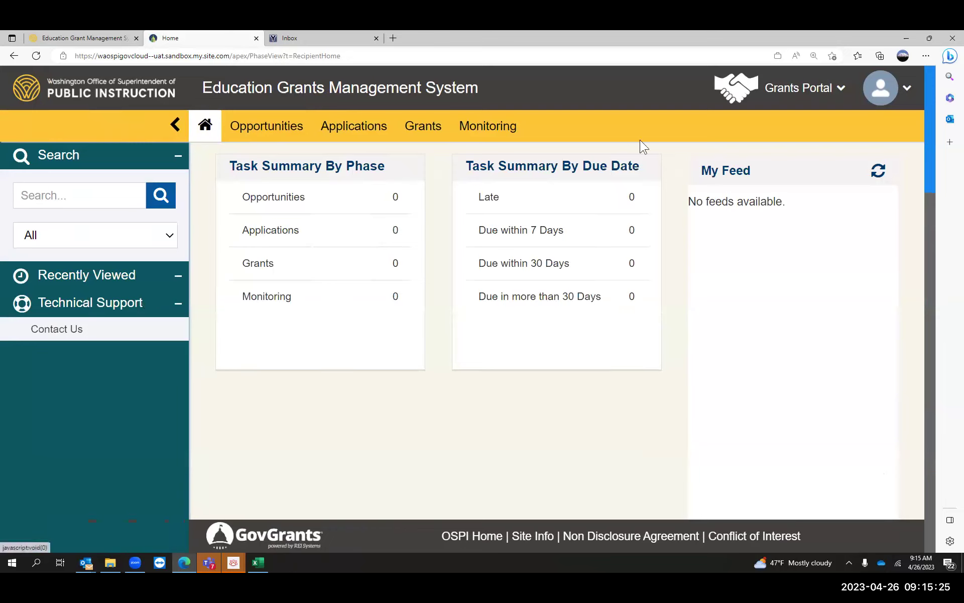
pyautogui.click(890, 97)
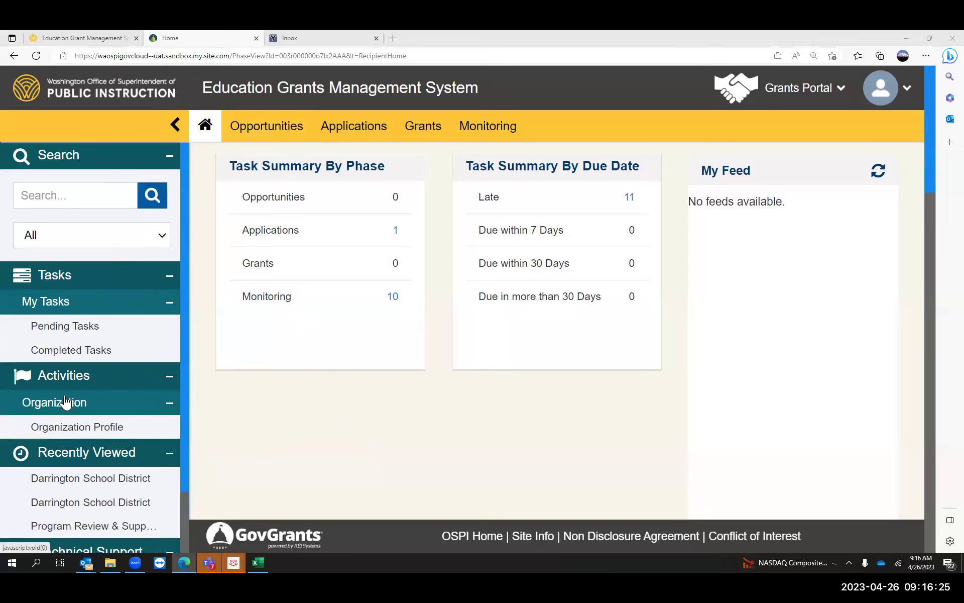
# - Open Darrington School District's Organization Profile and scroll through Details, Additional Addresses and Contacts
pyautogui.click(67, 427)
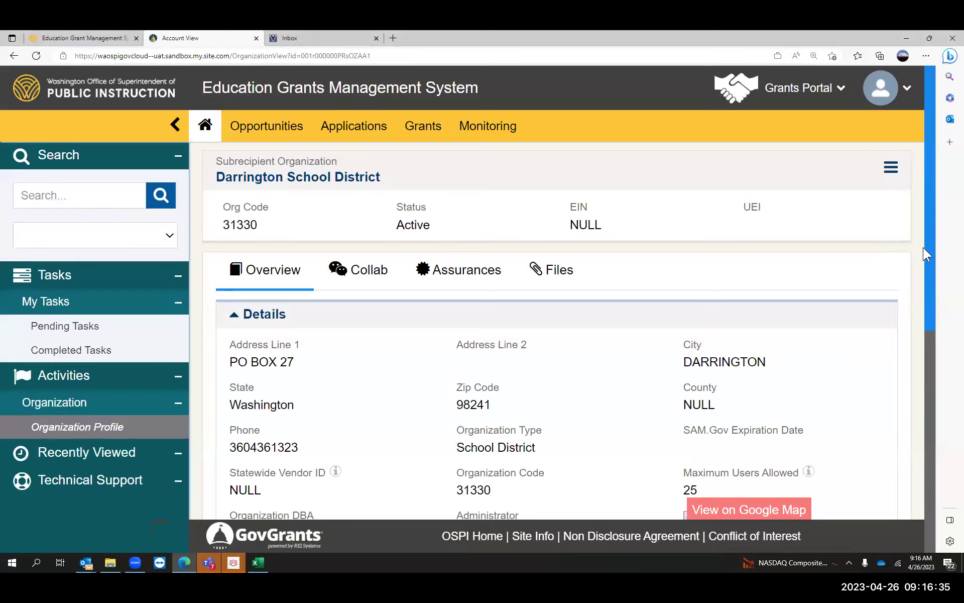
pyautogui.scroll(-3, 927, 248)
pyautogui.scroll(-5, 927, 248)
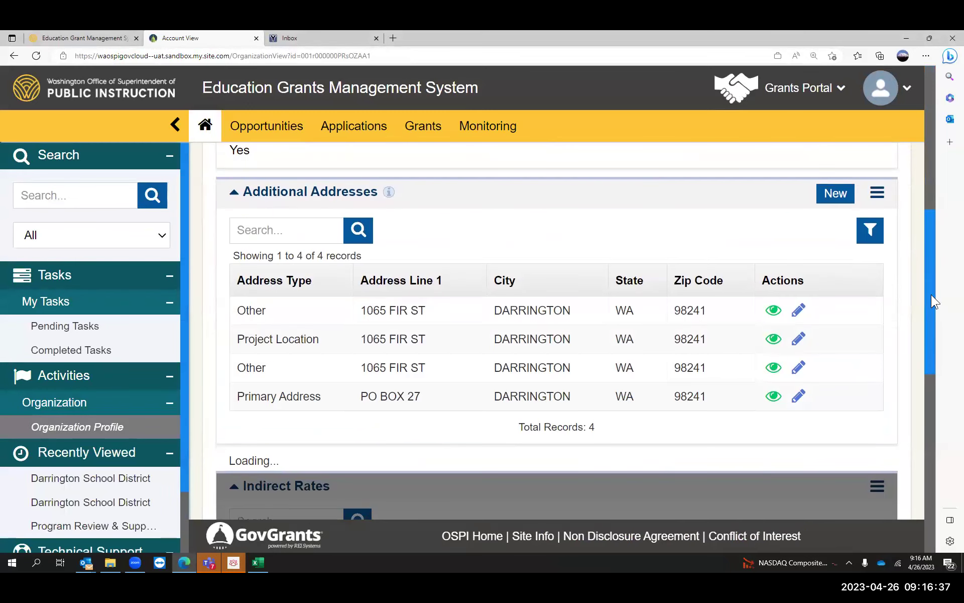
pyautogui.scroll(-5, 931, 294)
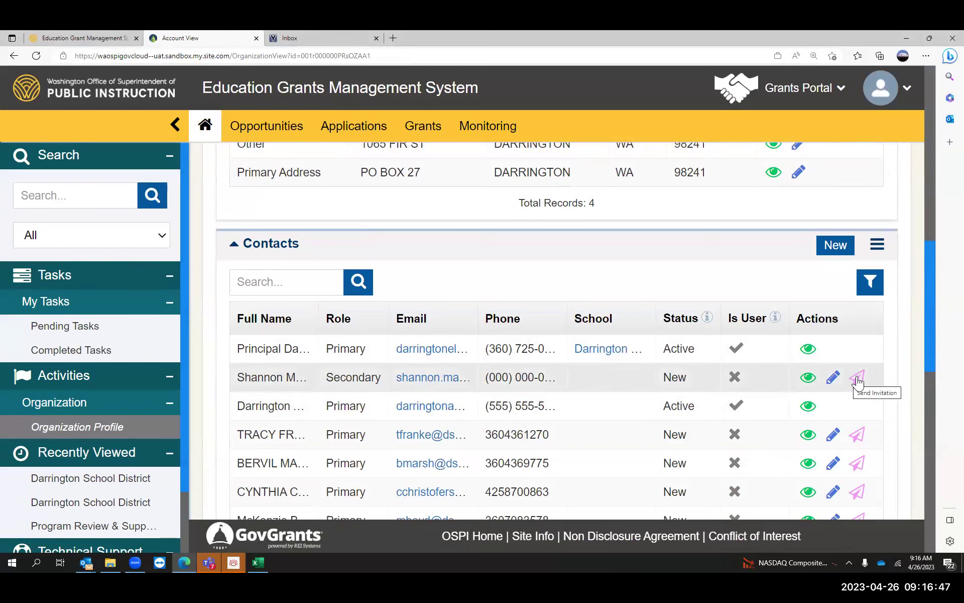
pyautogui.scroll(-1, 932, 342)
pyautogui.moveTo(931, 348); pyautogui.dragTo(952, 147)
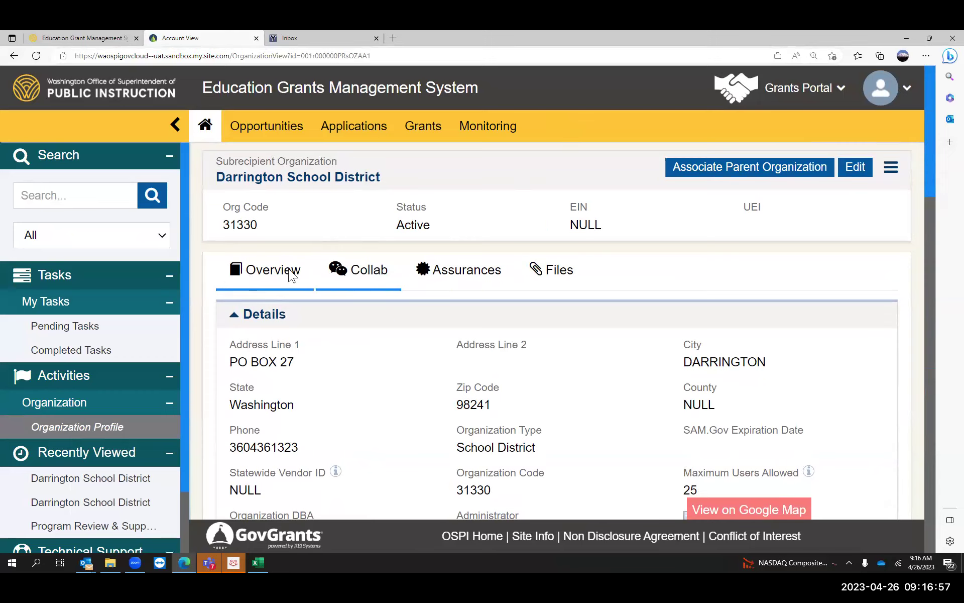
# - Open the Assurances list, sort it by Fiscal Year, and scroll sideways to Status and Actions
pyautogui.click(448, 279)
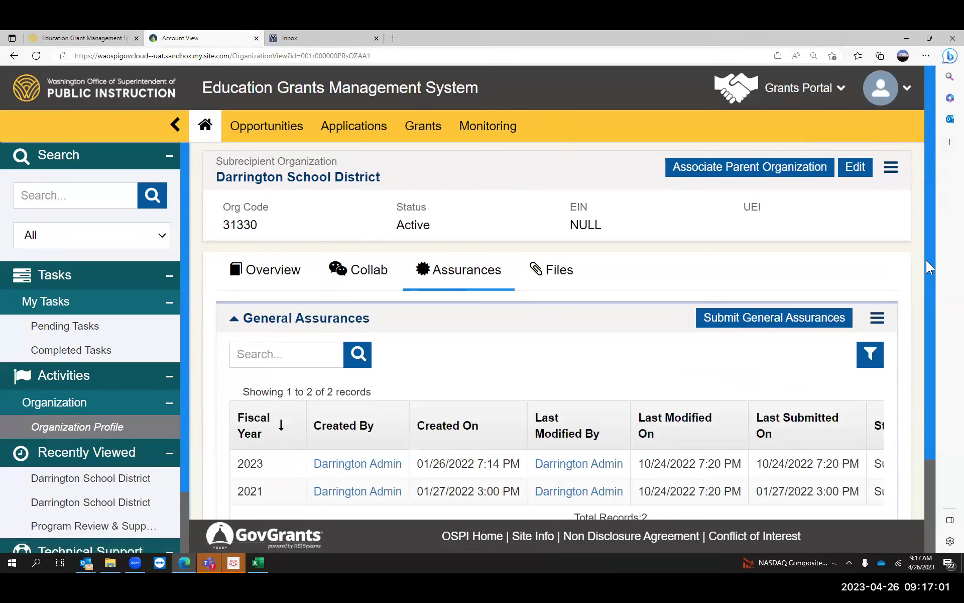
pyautogui.moveTo(932, 260); pyautogui.dragTo(924, 299)
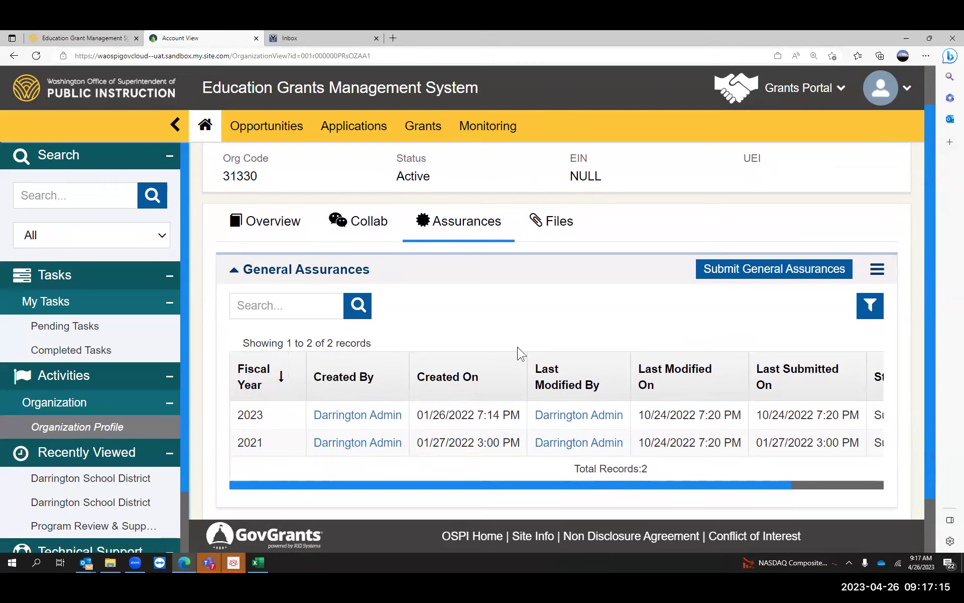
pyautogui.click(291, 377)
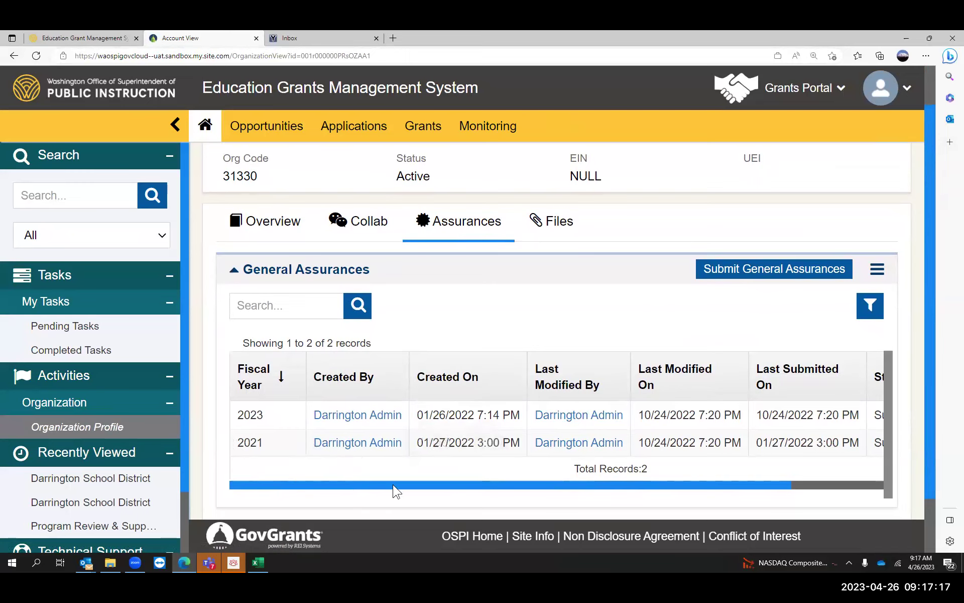
pyautogui.moveTo(394, 485); pyautogui.dragTo(517, 482)
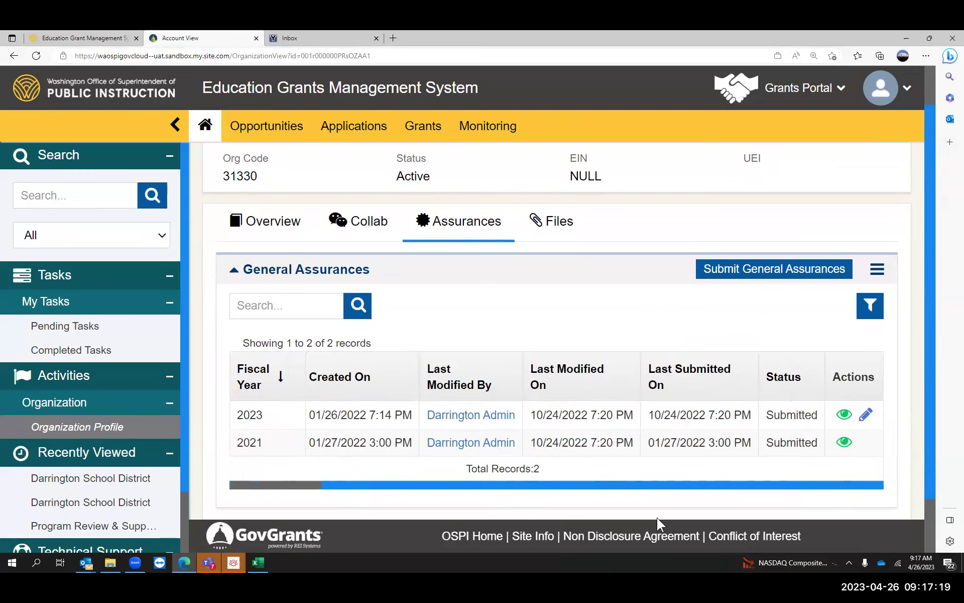
pyautogui.moveTo(681, 484); pyautogui.dragTo(465, 491)
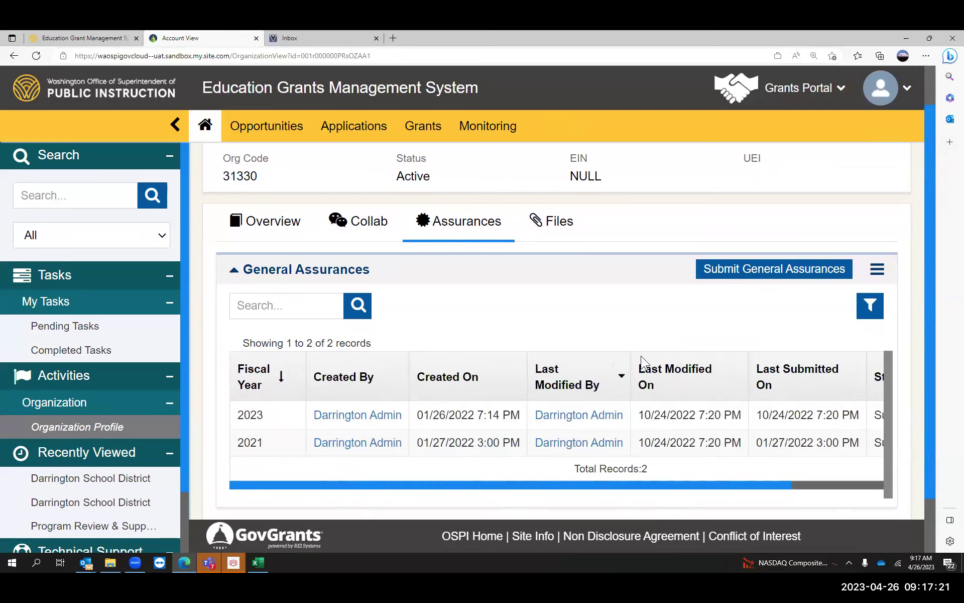
# - Start a new General Assurance, set Fiscal Year to 2024, and scroll down to Certification
pyautogui.click(747, 269)
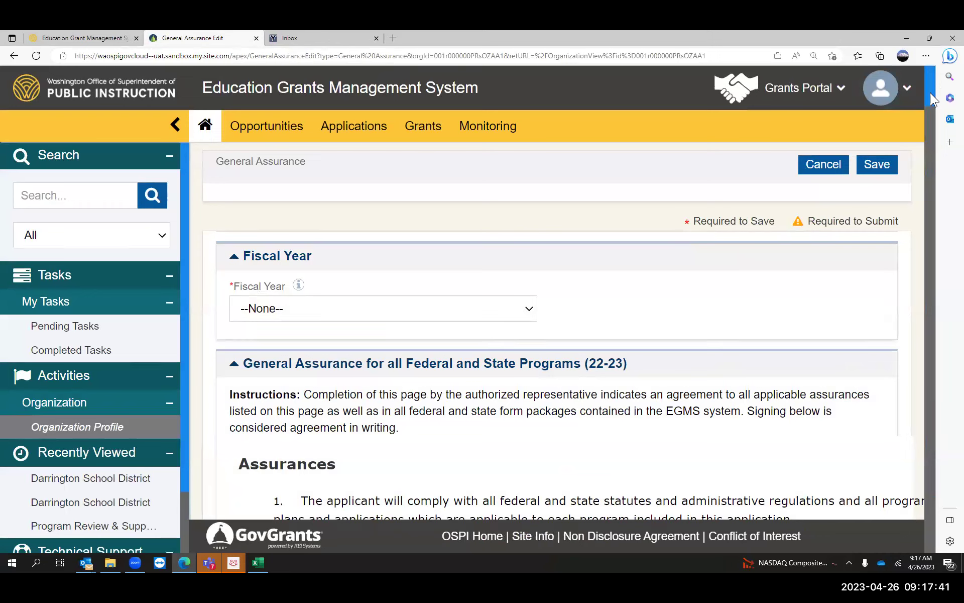
pyautogui.scroll(-1, 934, 82)
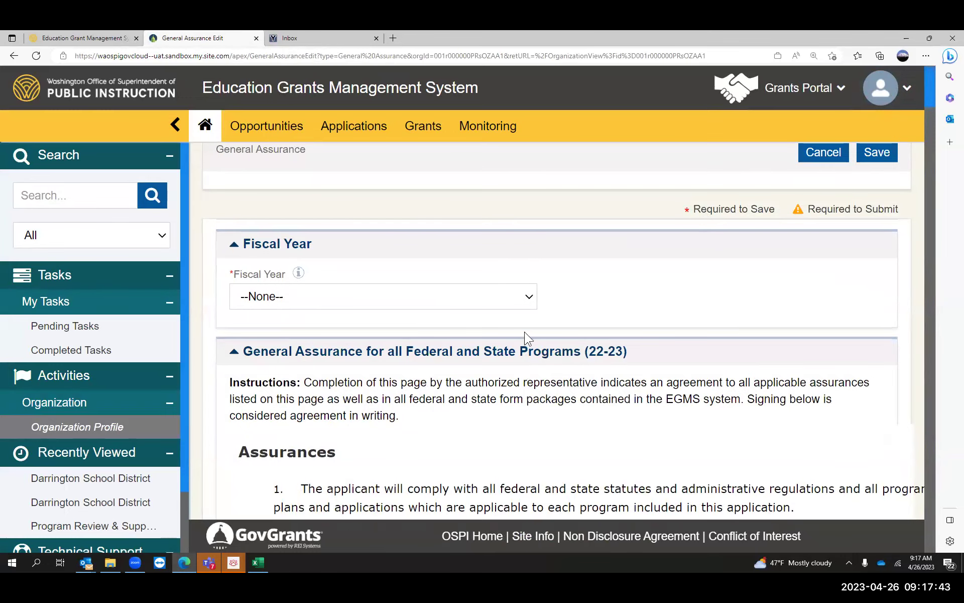
pyautogui.click(530, 302)
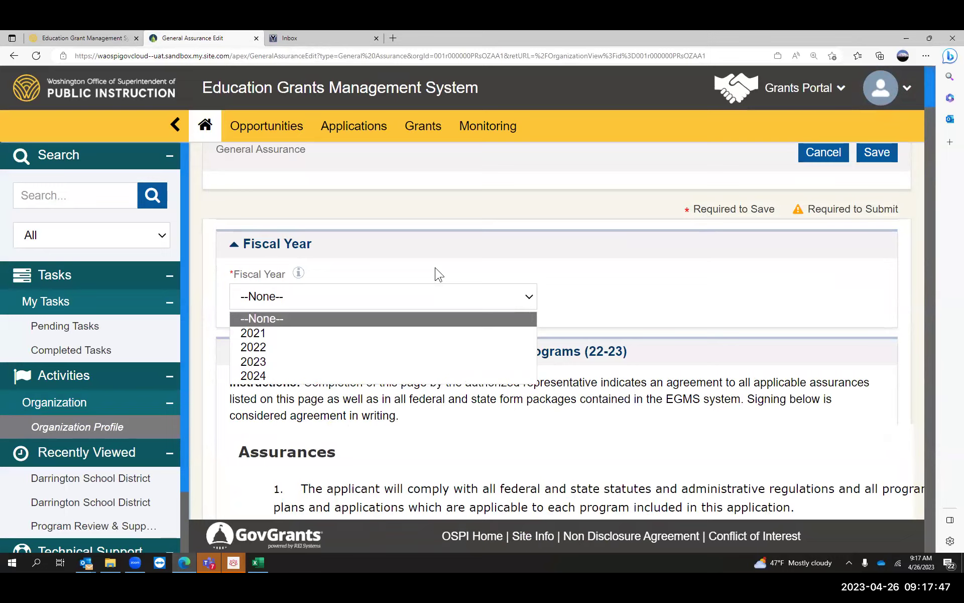
pyautogui.click(255, 380)
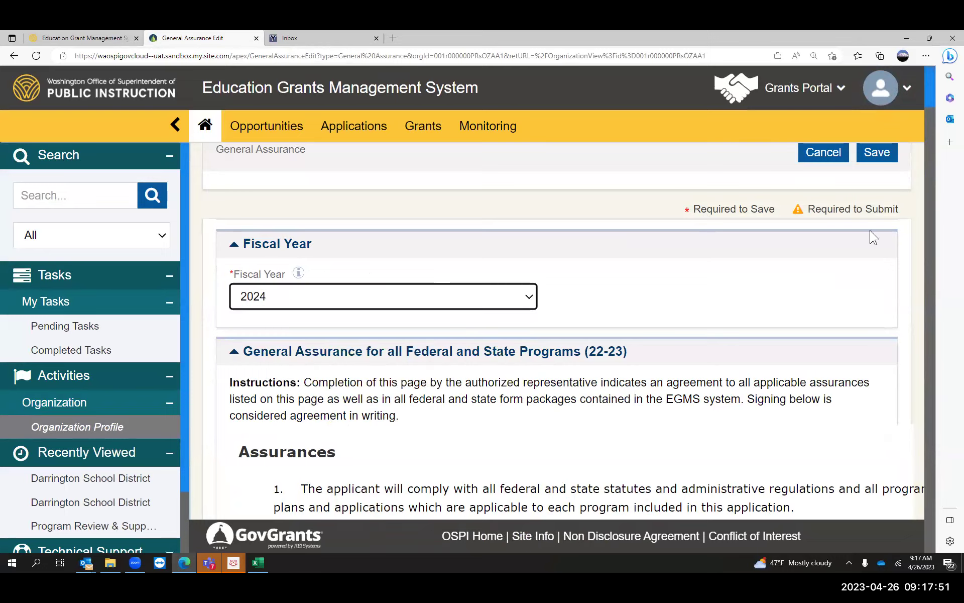
pyautogui.scroll(-20, 930, 104)
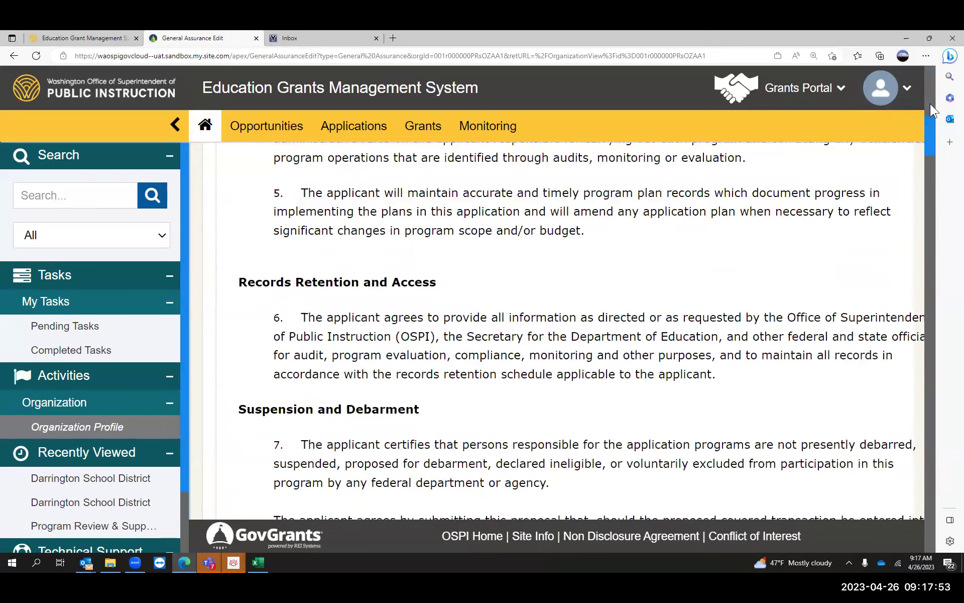
pyautogui.scroll(-15, 913, 266)
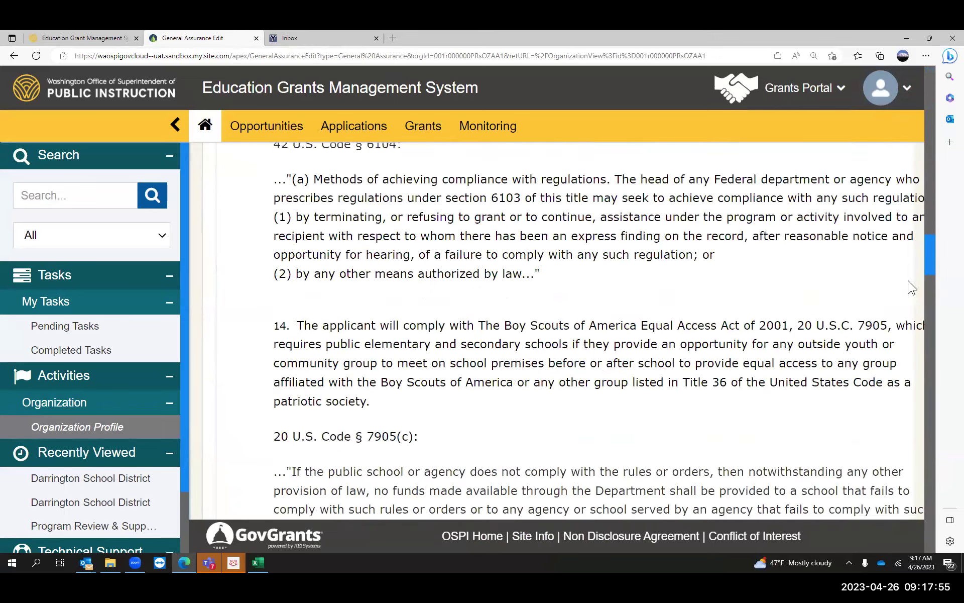
pyautogui.scroll(-12, 904, 358)
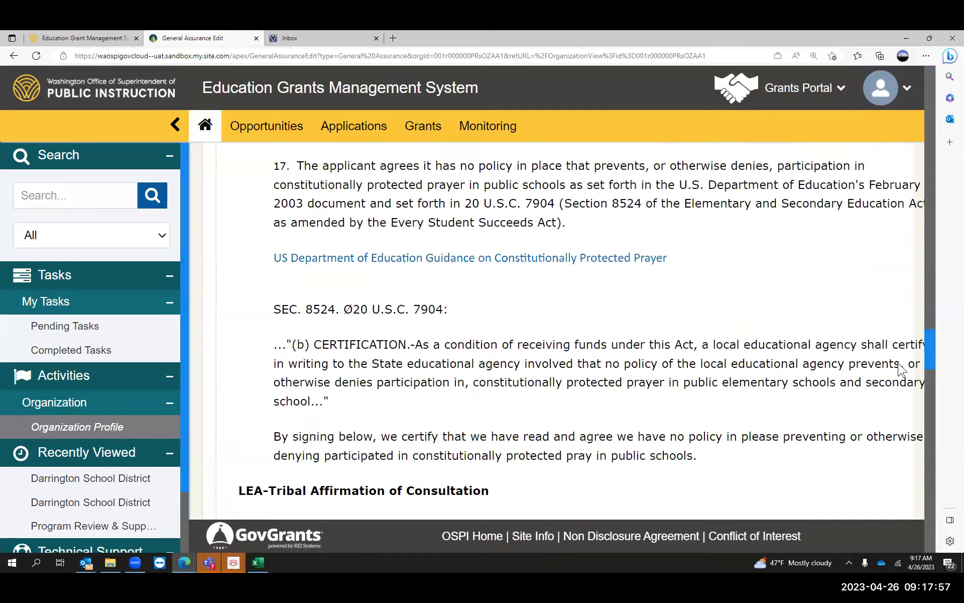
pyautogui.scroll(-12, 900, 372)
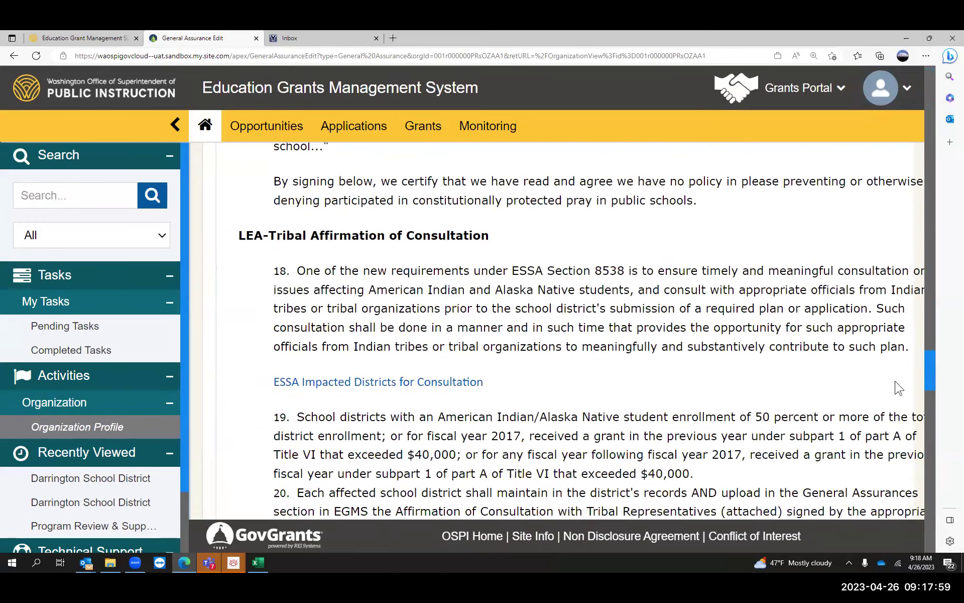
pyautogui.scroll(-15, 899, 436)
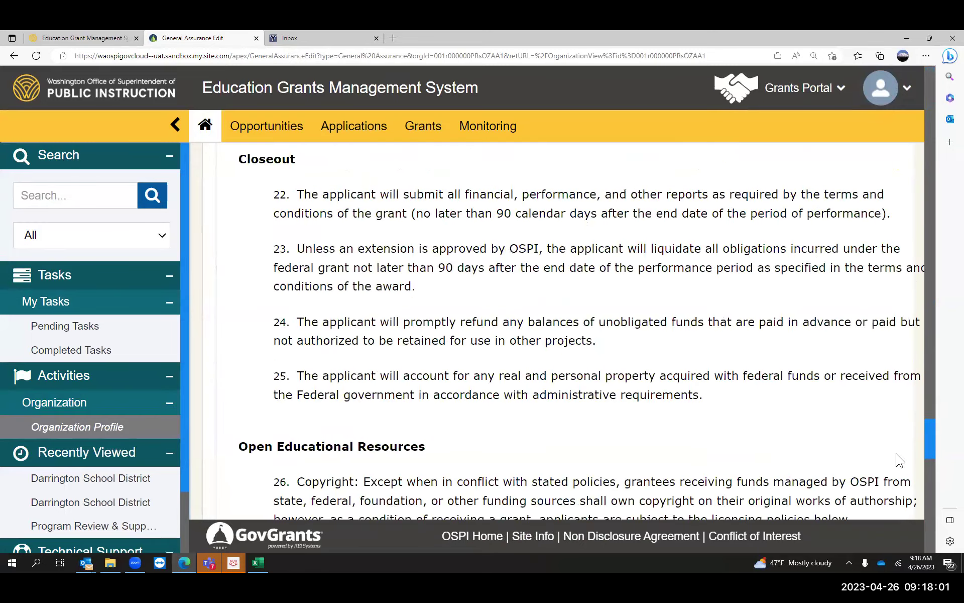
pyautogui.scroll(-10, 905, 507)
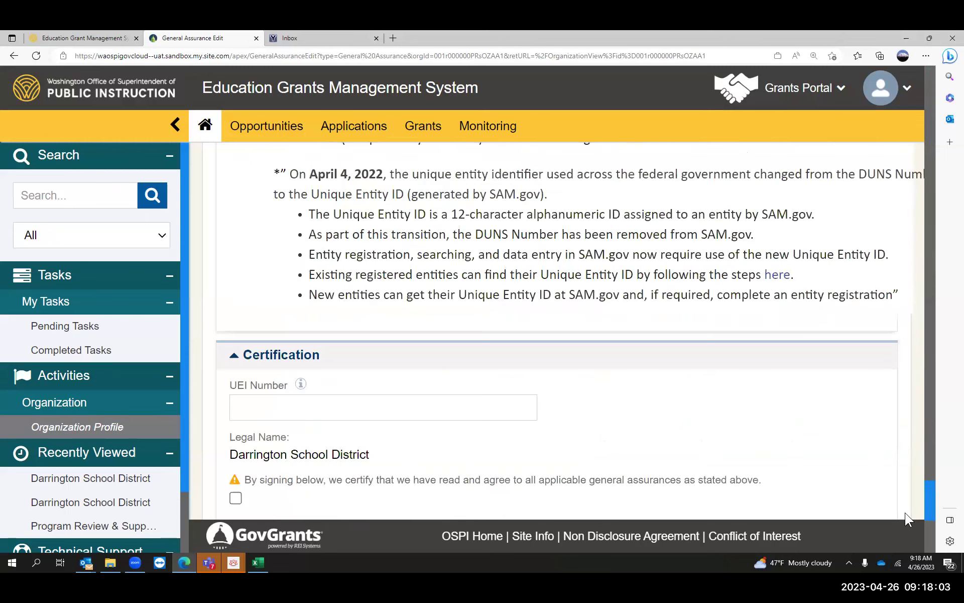
# - Tick the certify box, enter representative Test and title Test, and date it 04/26/2023
pyautogui.scroll(-1, 906, 517)
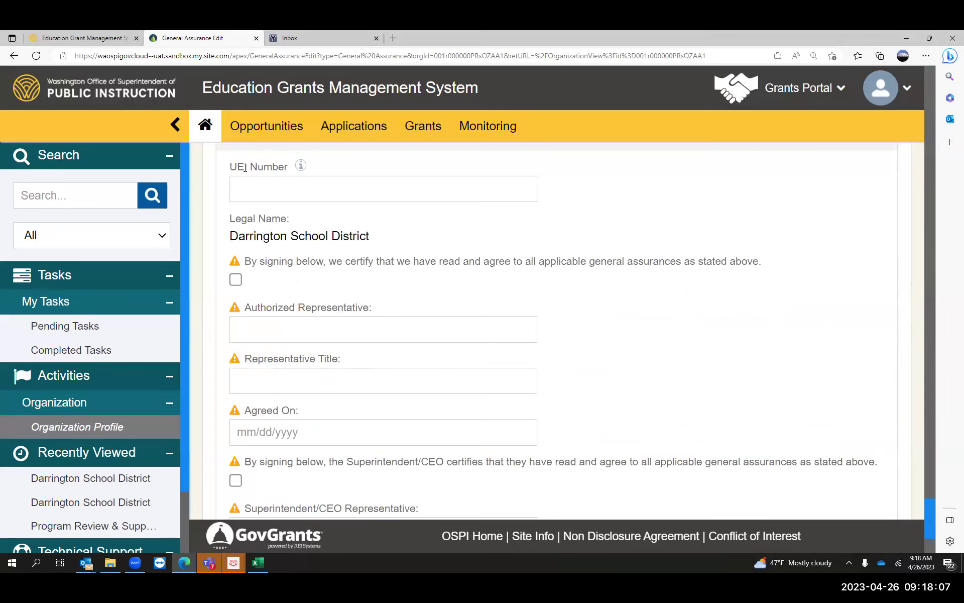
pyautogui.click(236, 280)
pyautogui.click(261, 329)
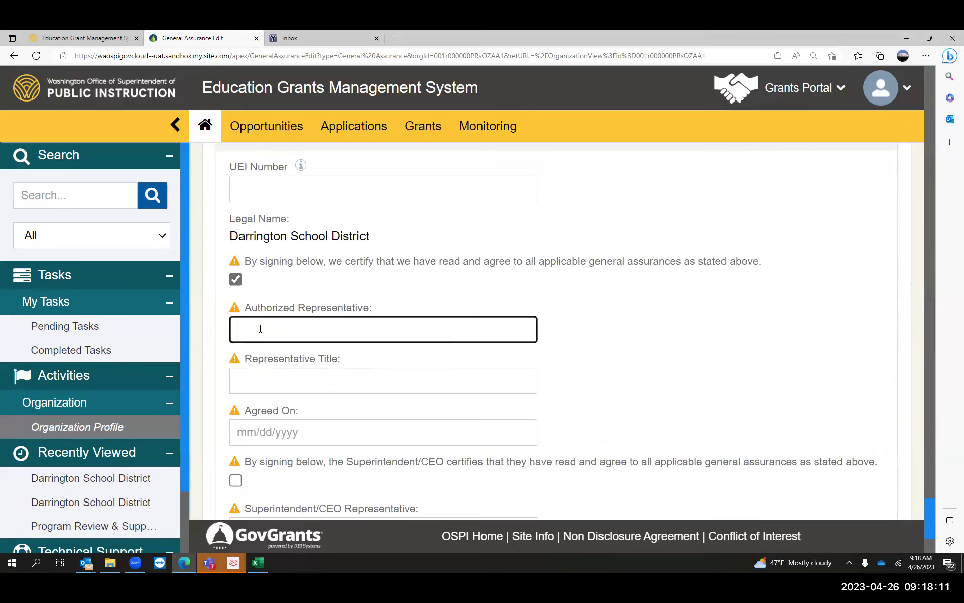
pyautogui.write('Test')
pyautogui.click(239, 382)
pyautogui.write('Tes')
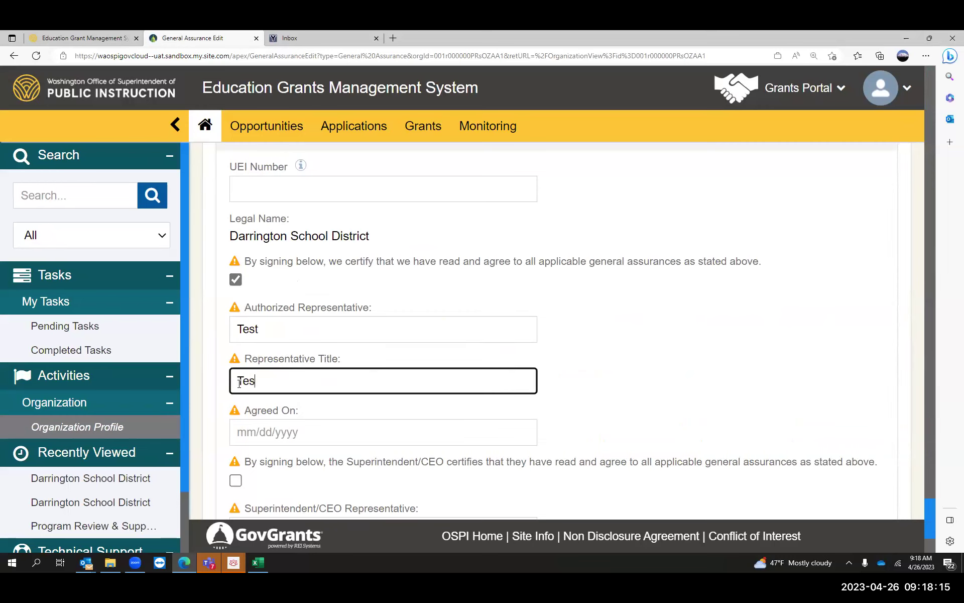
pyautogui.write('t')
pyautogui.press('Tab')
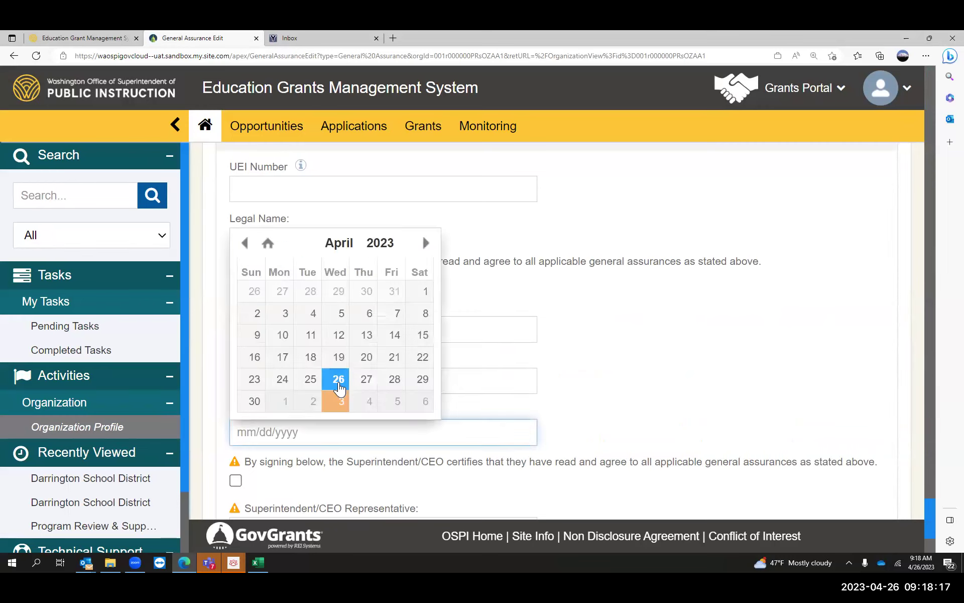
pyautogui.press('Return')
# - Tick the CEO agreement, enter Superintendent/CEO representative 'Test Superintendent', and date it 04/26/2023
pyautogui.click(235, 480)
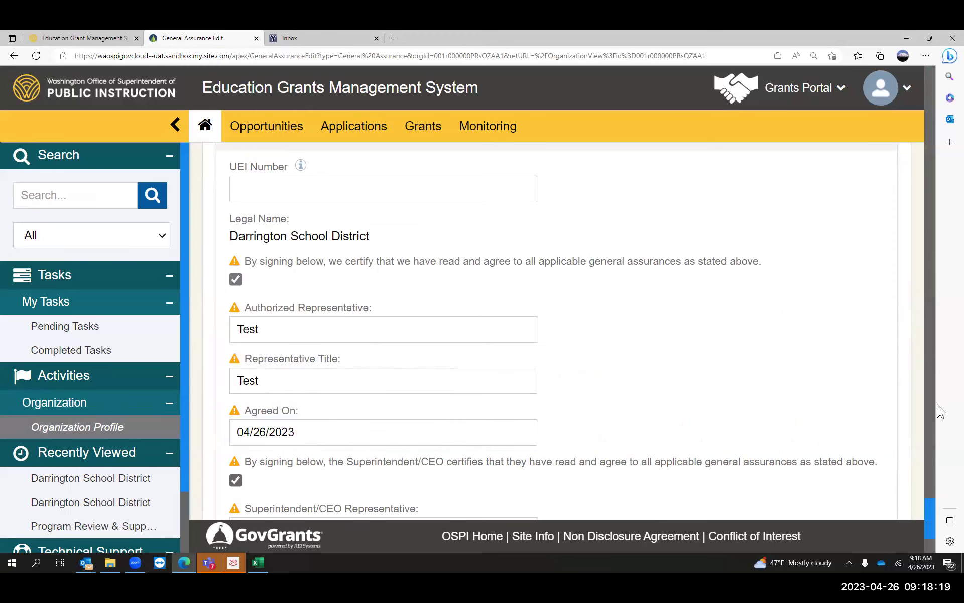
pyautogui.scroll(-3, 929, 528)
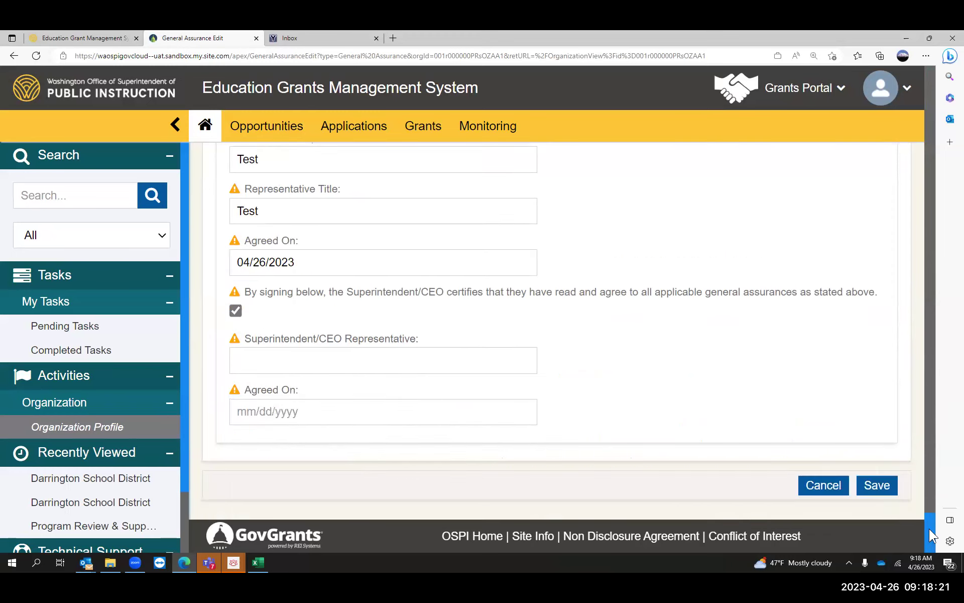
pyautogui.click(342, 359)
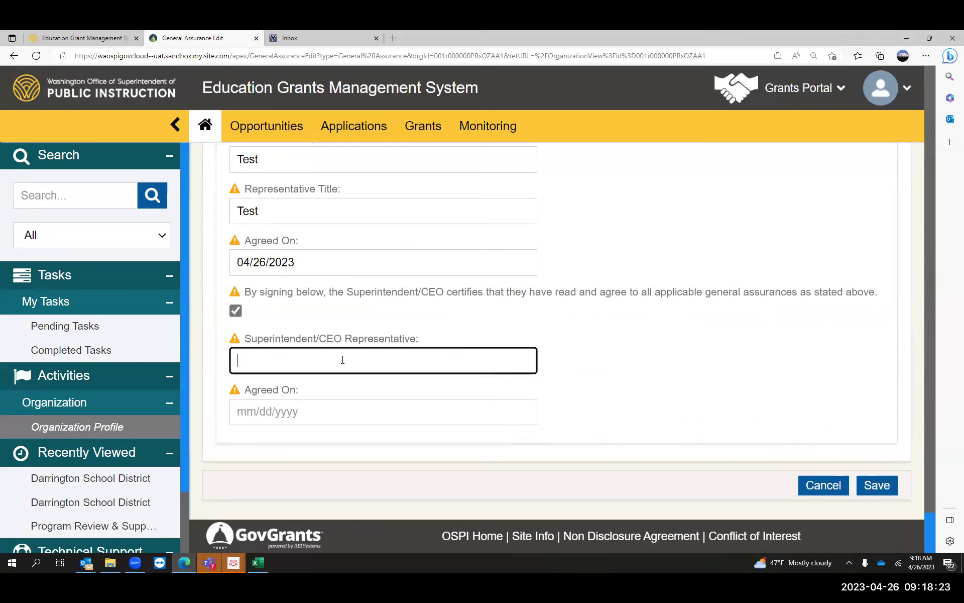
pyautogui.write('Test Superintendent')
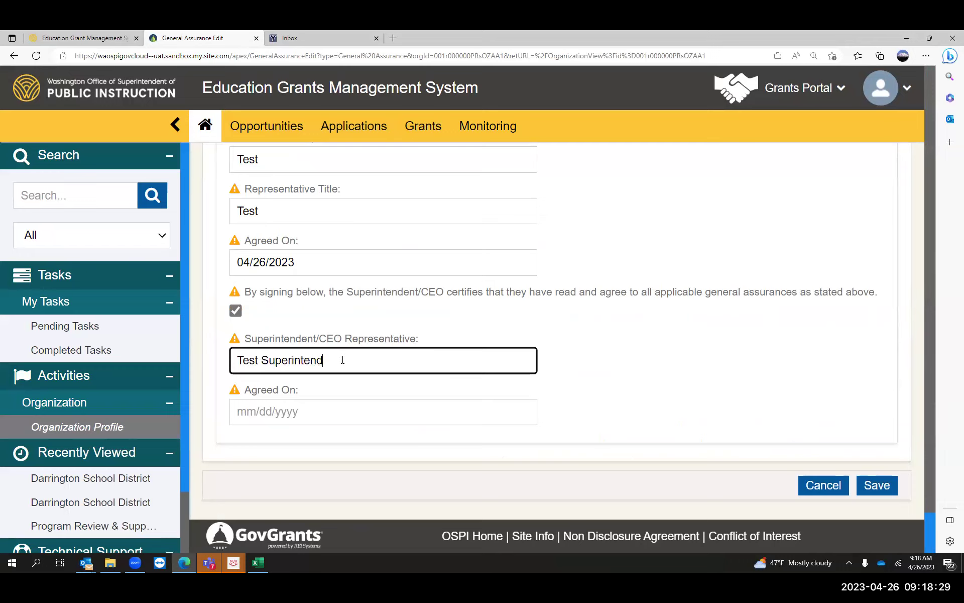
pyautogui.click(277, 410)
pyautogui.press('Return')
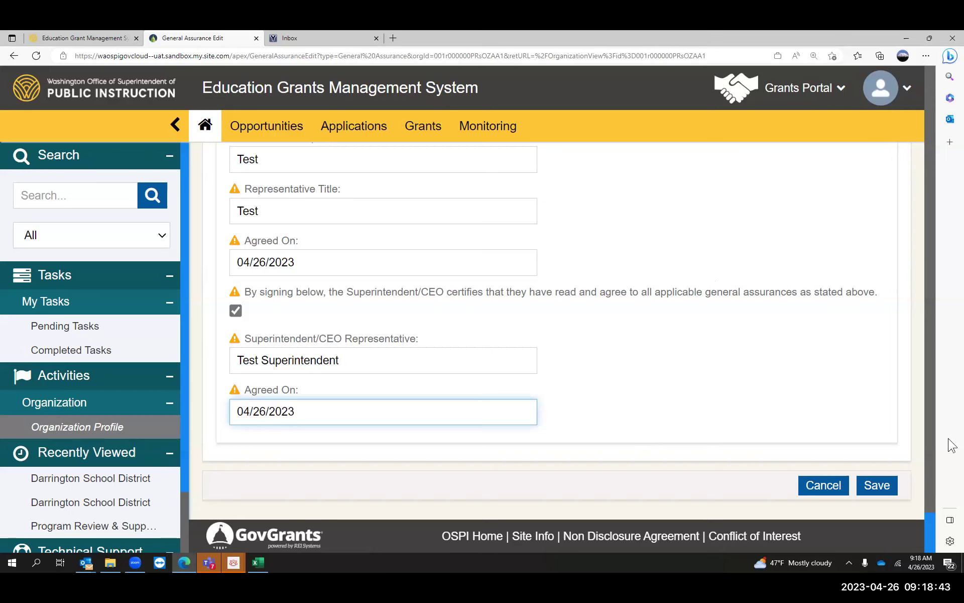
# - Save the General Assurances, then view its Files tab with no supporting documents yet
pyautogui.click(884, 485)
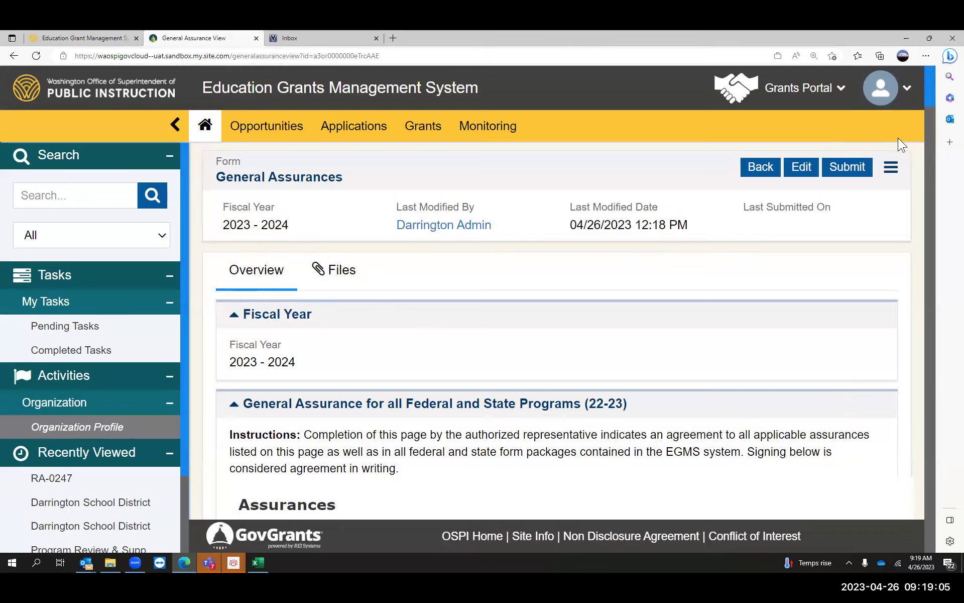
pyautogui.click(891, 166)
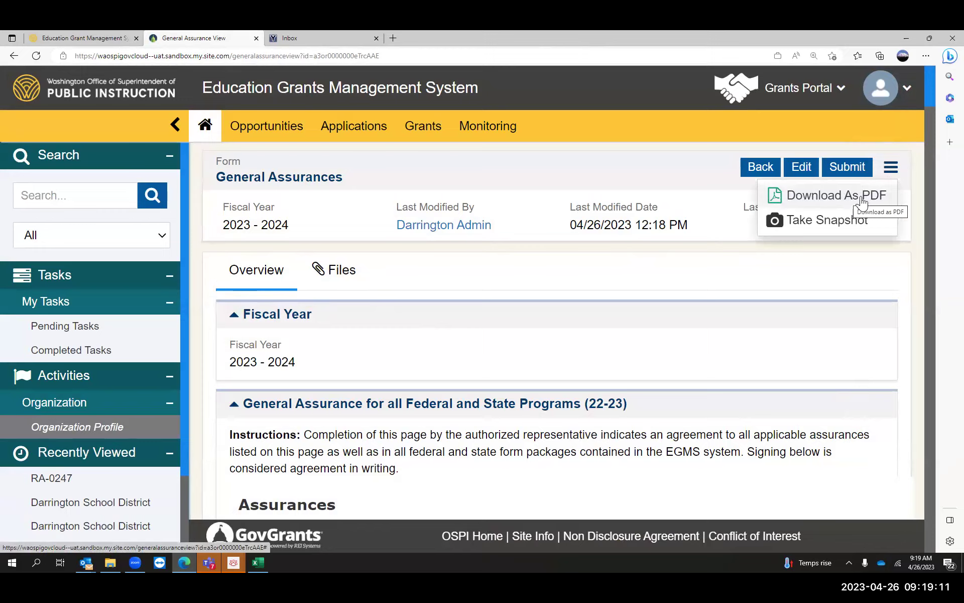
pyautogui.click(918, 159)
pyautogui.click(341, 274)
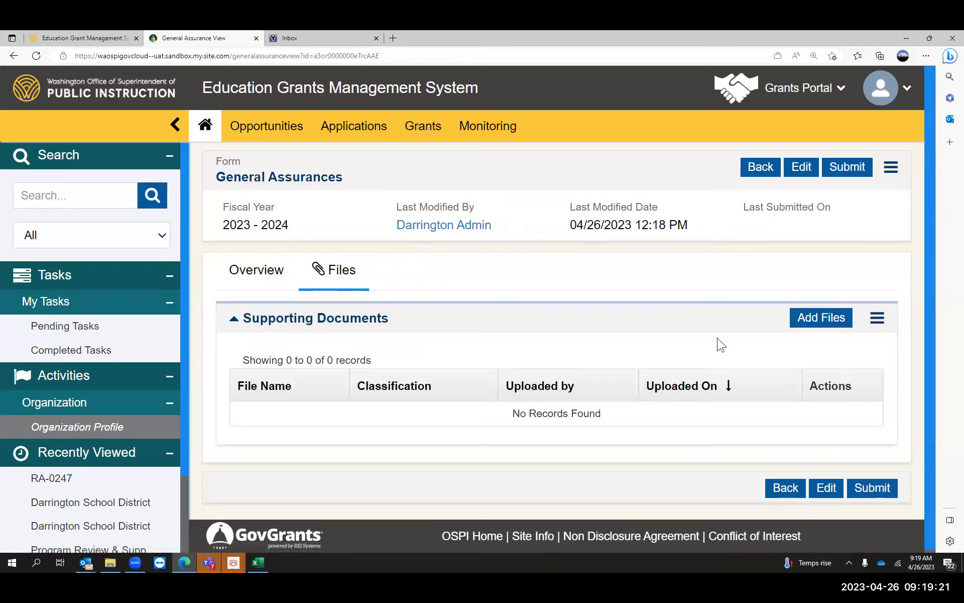
pyautogui.click(823, 324)
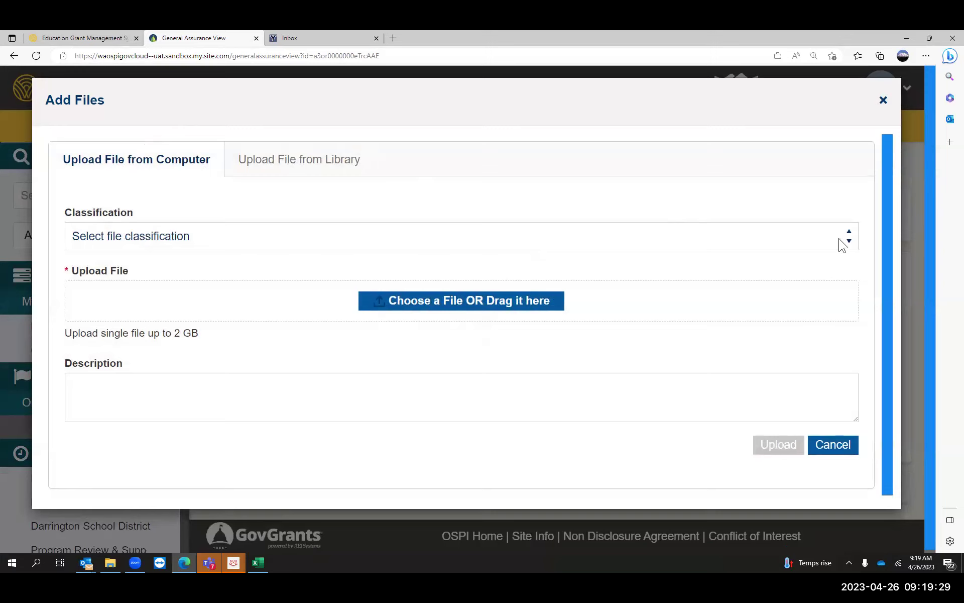
pyautogui.click(849, 240)
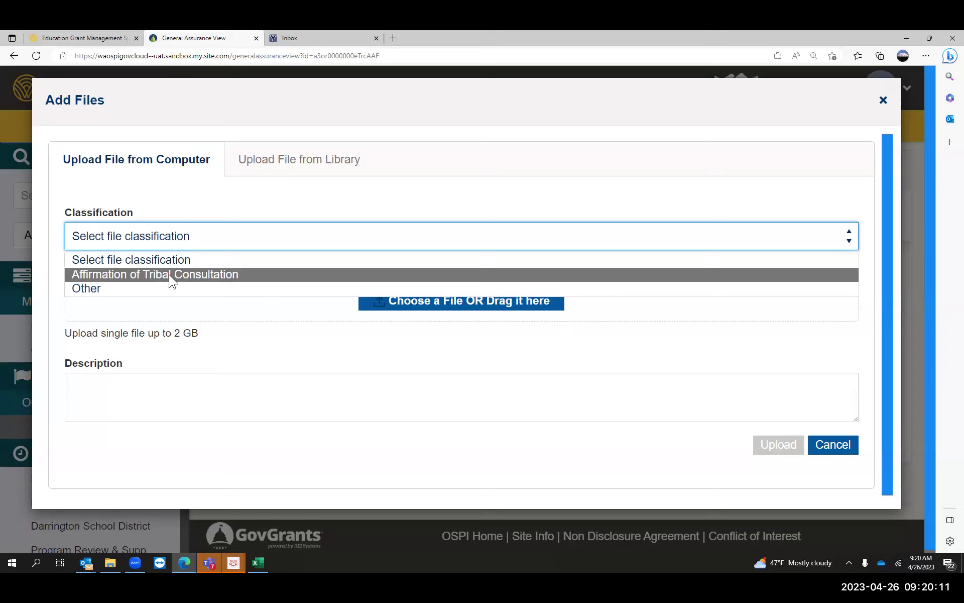
pyautogui.click(883, 102)
pyautogui.click(883, 103)
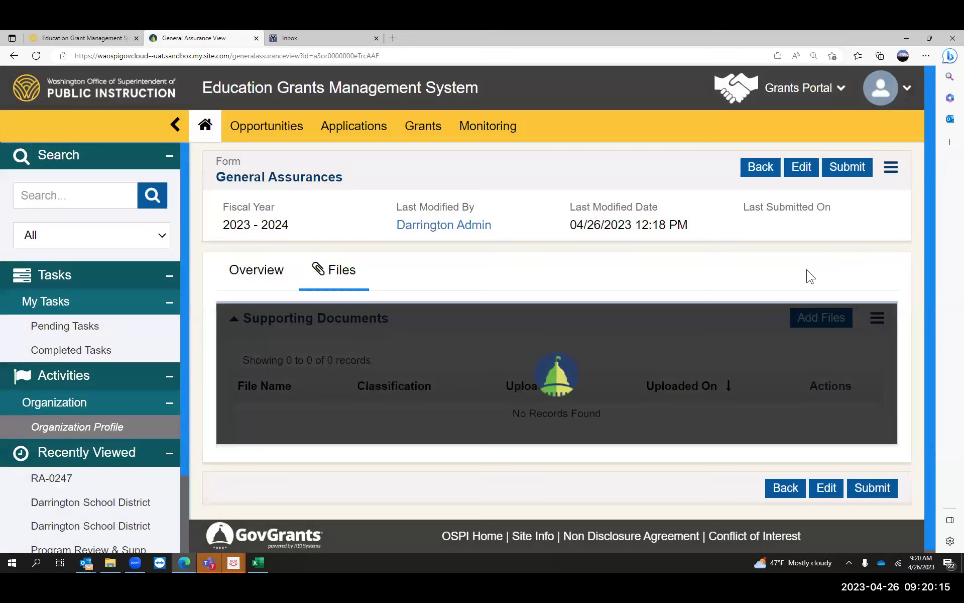